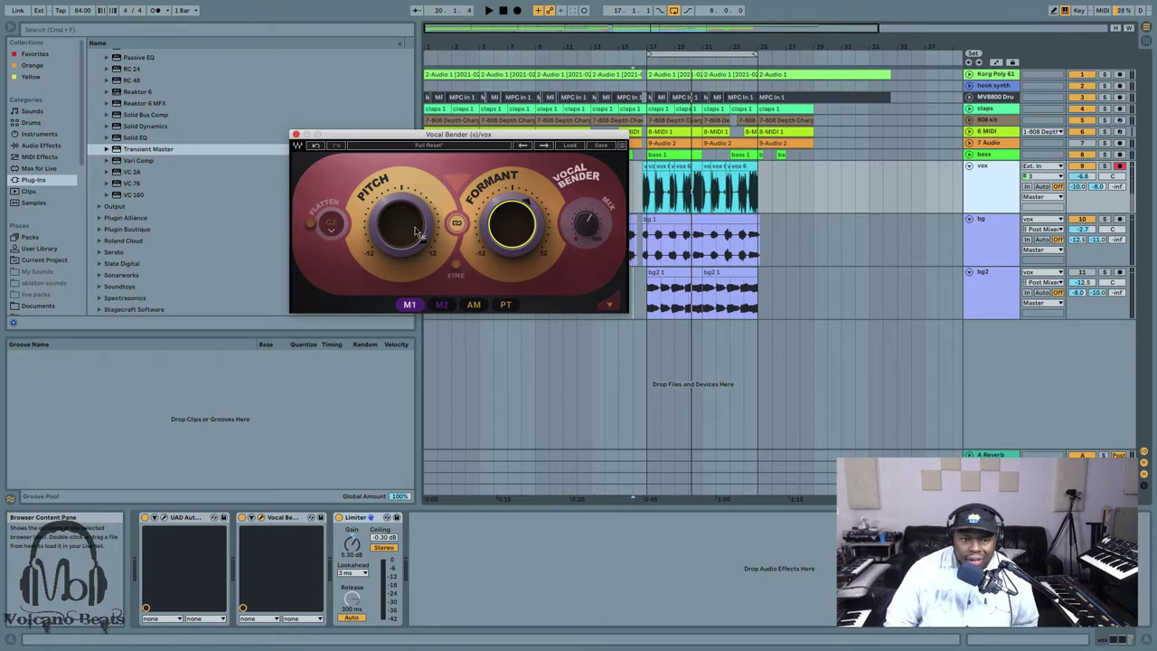
Expand Vocal Bender's modulation section and view the M1 and M2 modulators
mouse_move(411, 211)
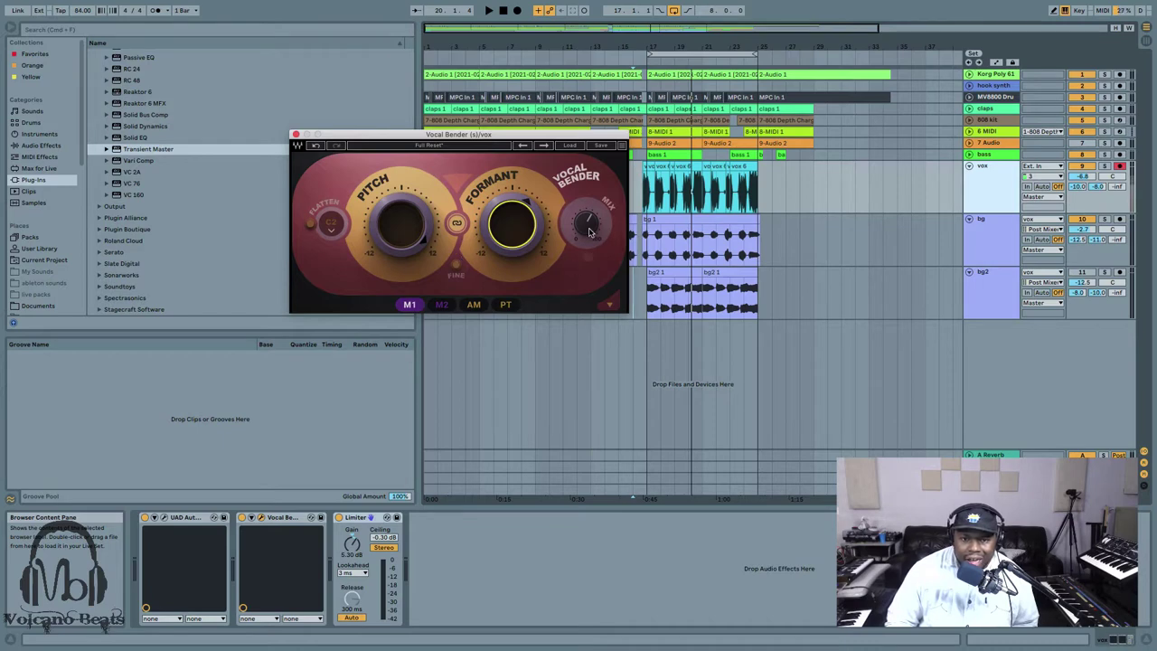
click(456, 265)
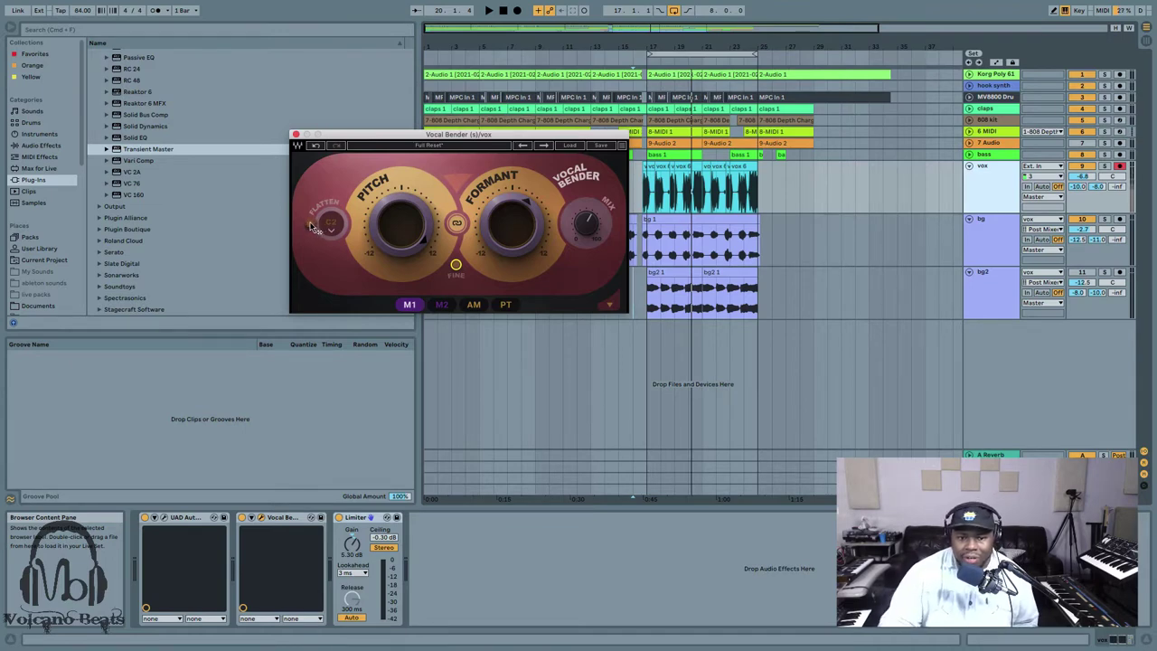
click(608, 307)
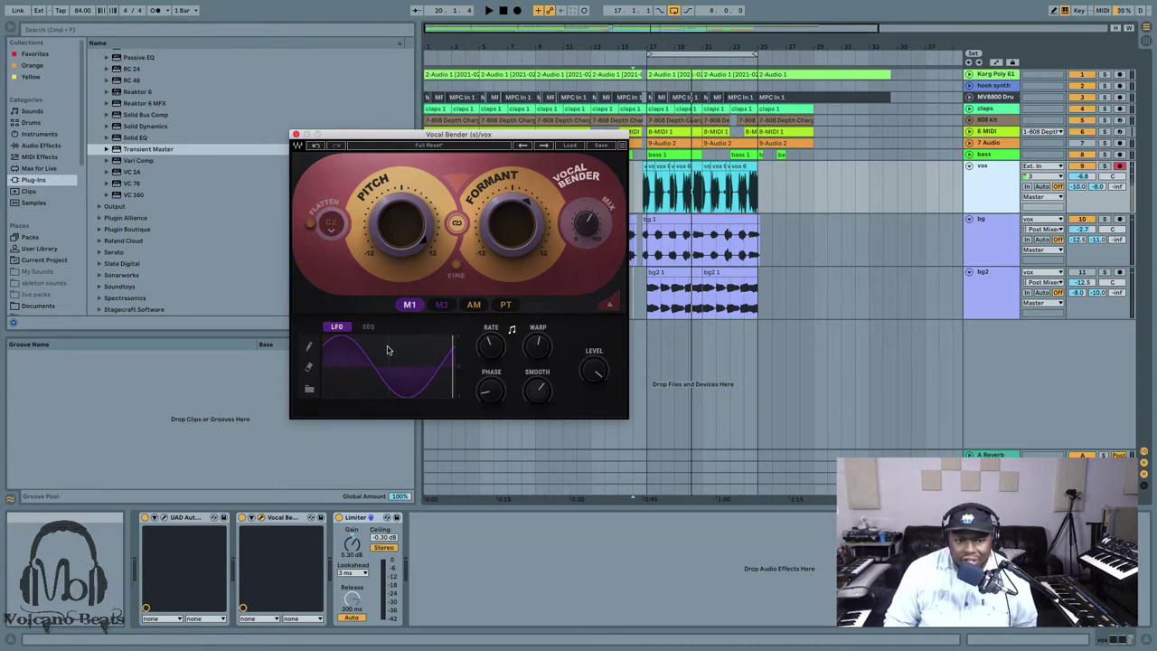
click(441, 304)
click(409, 305)
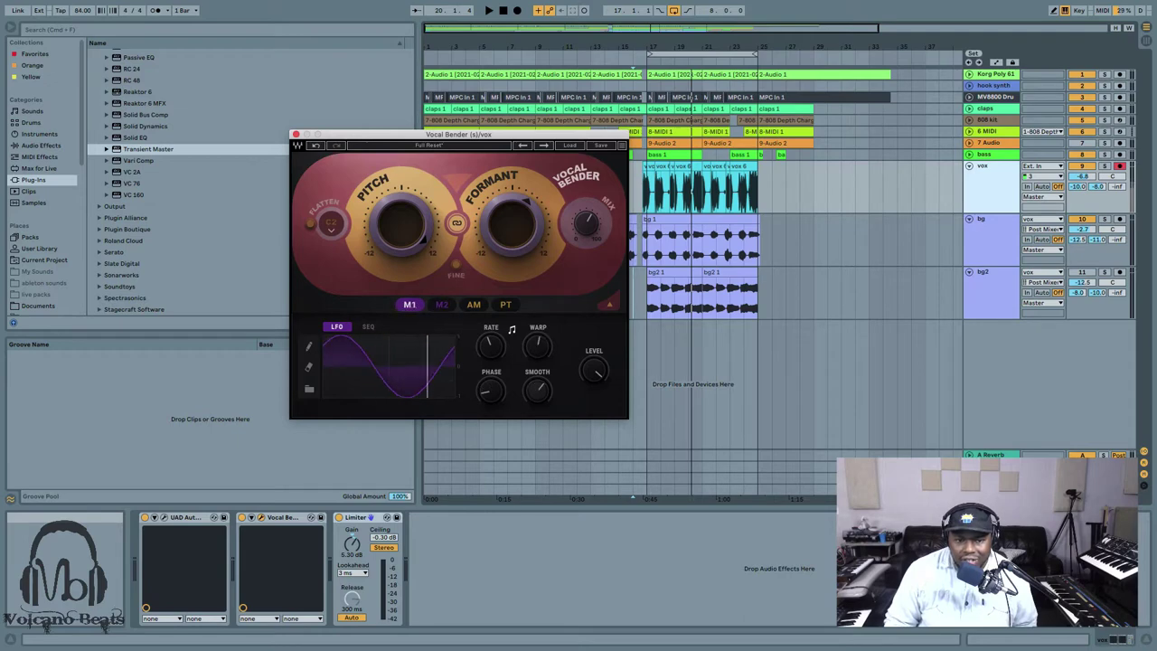
click(443, 306)
click(411, 304)
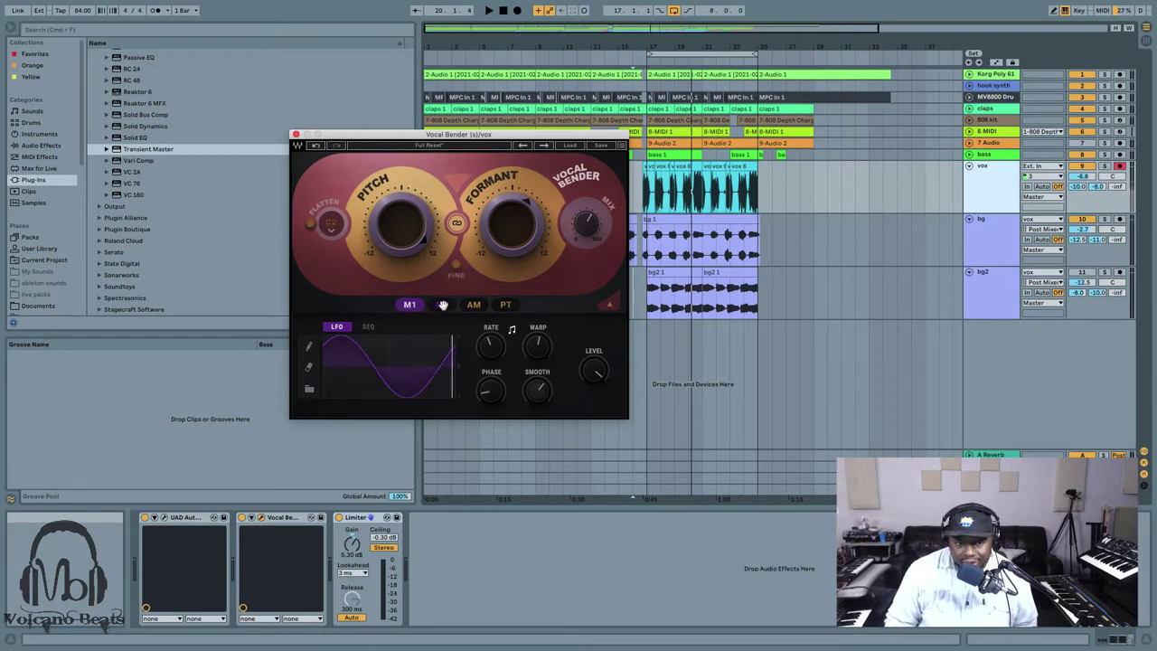
Switch the M1 modulator to sequencer mode and compare it with the M2 modulator
click(368, 326)
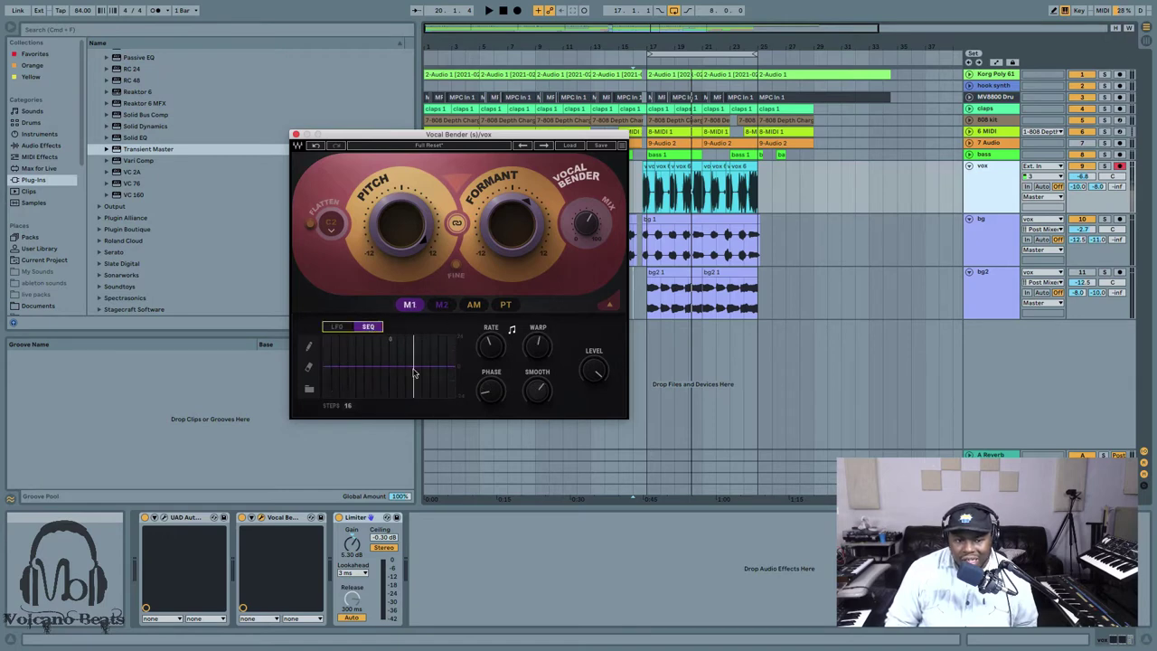
click(430, 305)
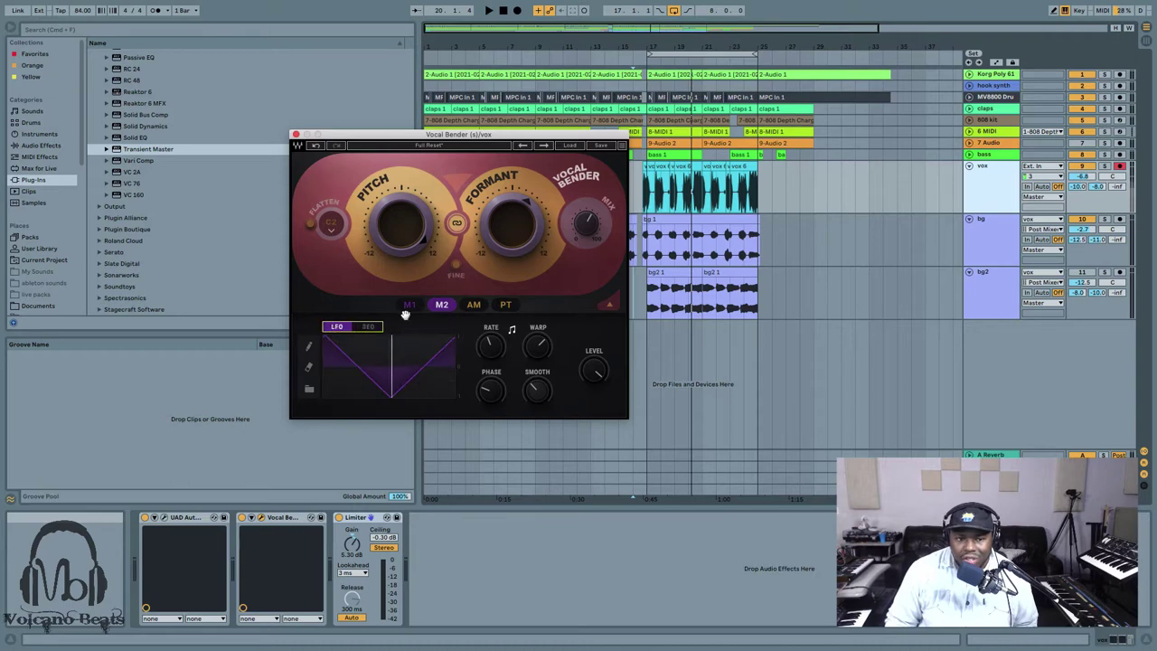
click(411, 305)
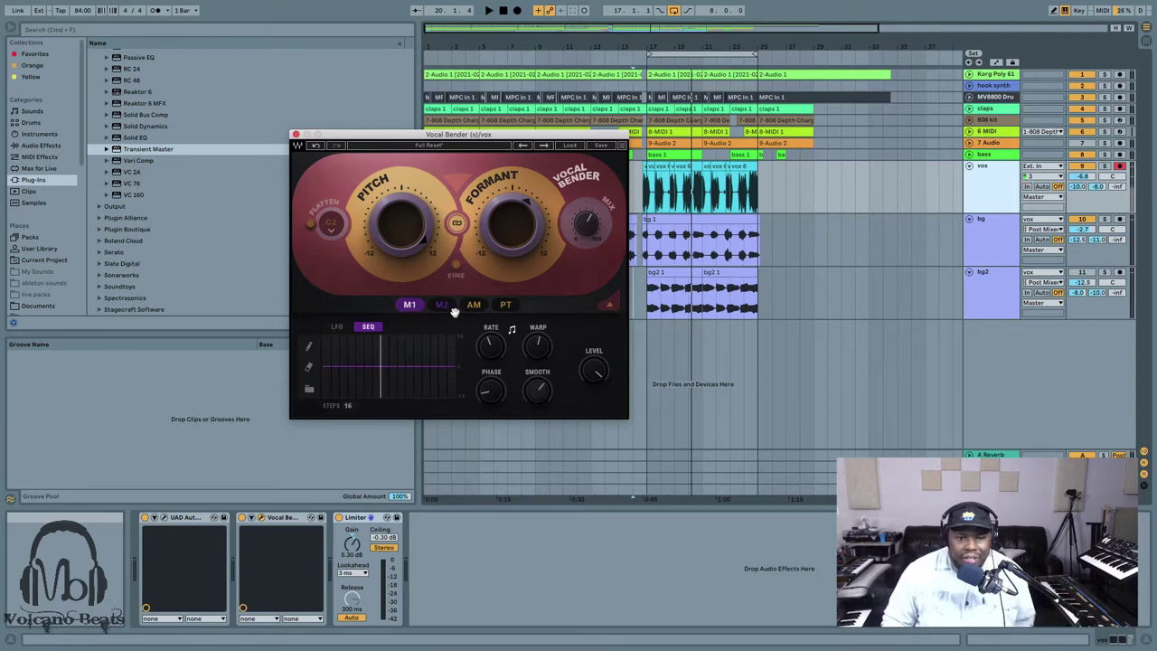
Examine the M2, Amplitude and Pitch modulator controls of Vocal Bender
click(441, 305)
click(466, 307)
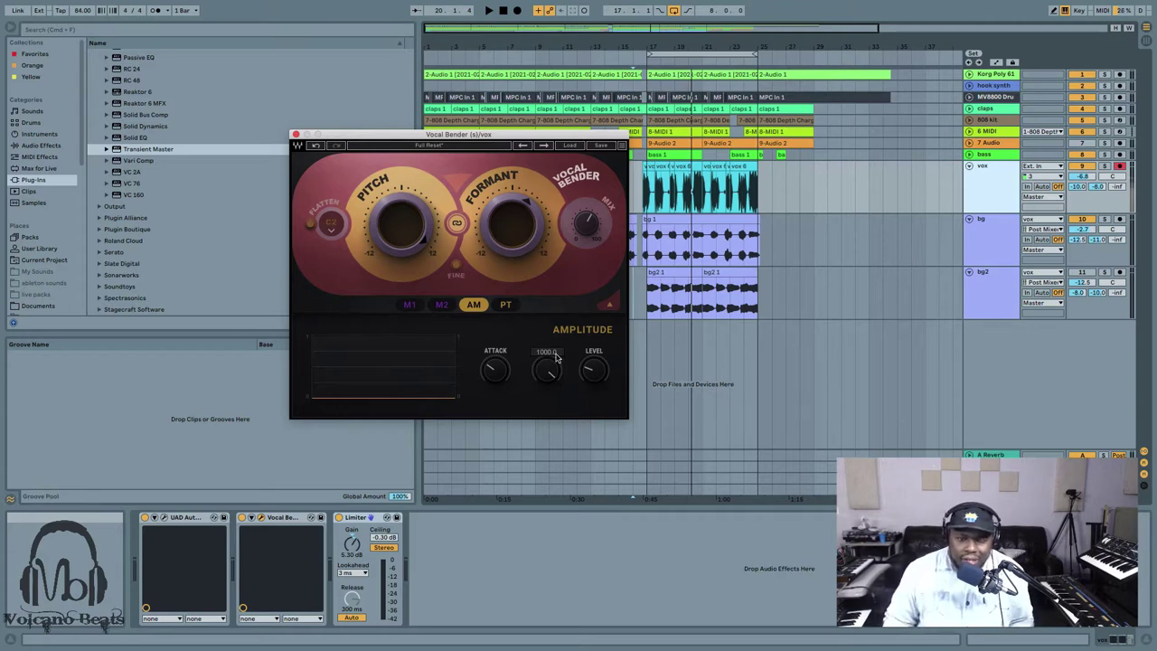
click(508, 306)
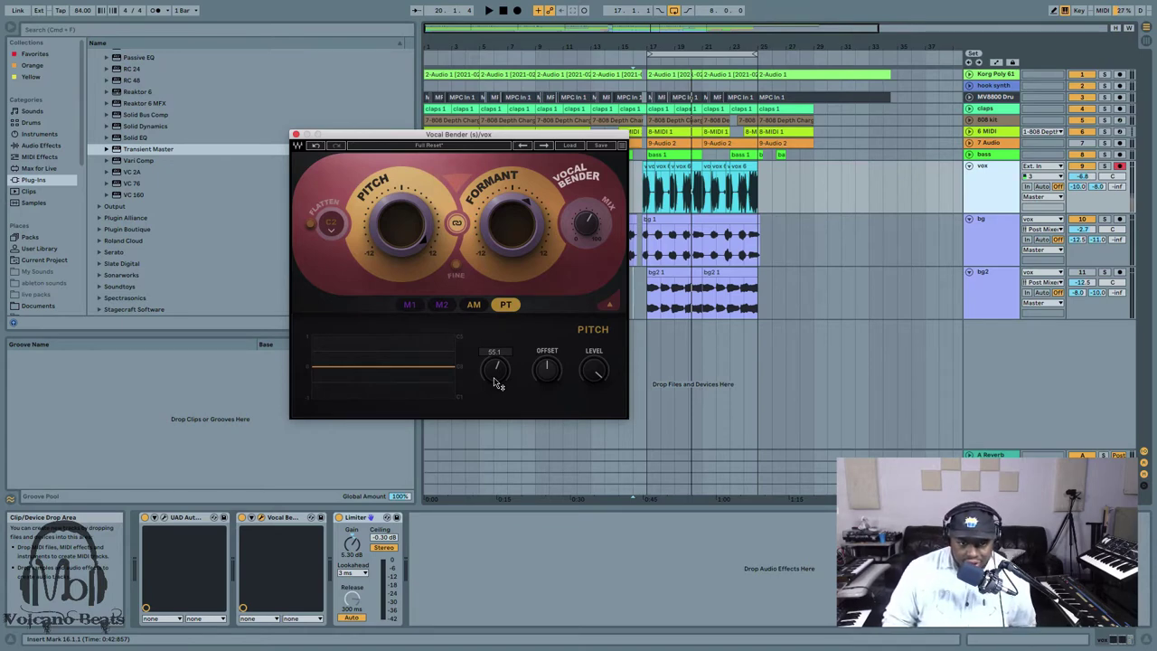
Play the song from bar 16 and raise Vocal Bender's mix from fully dry to 100
click(636, 194)
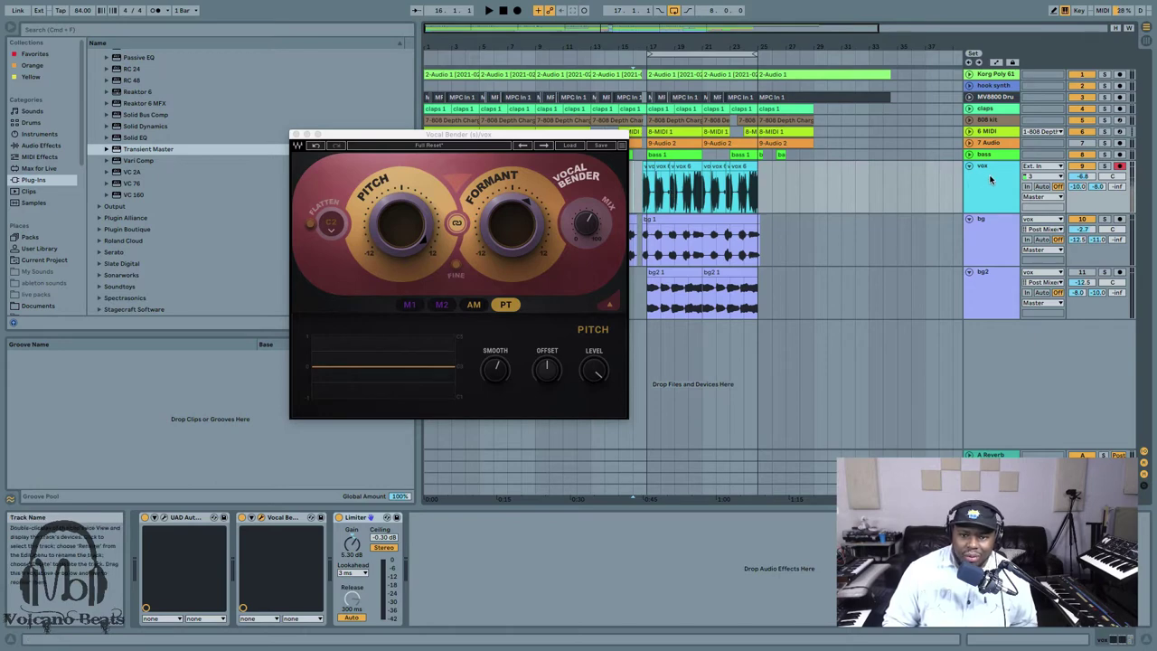
click(586, 222)
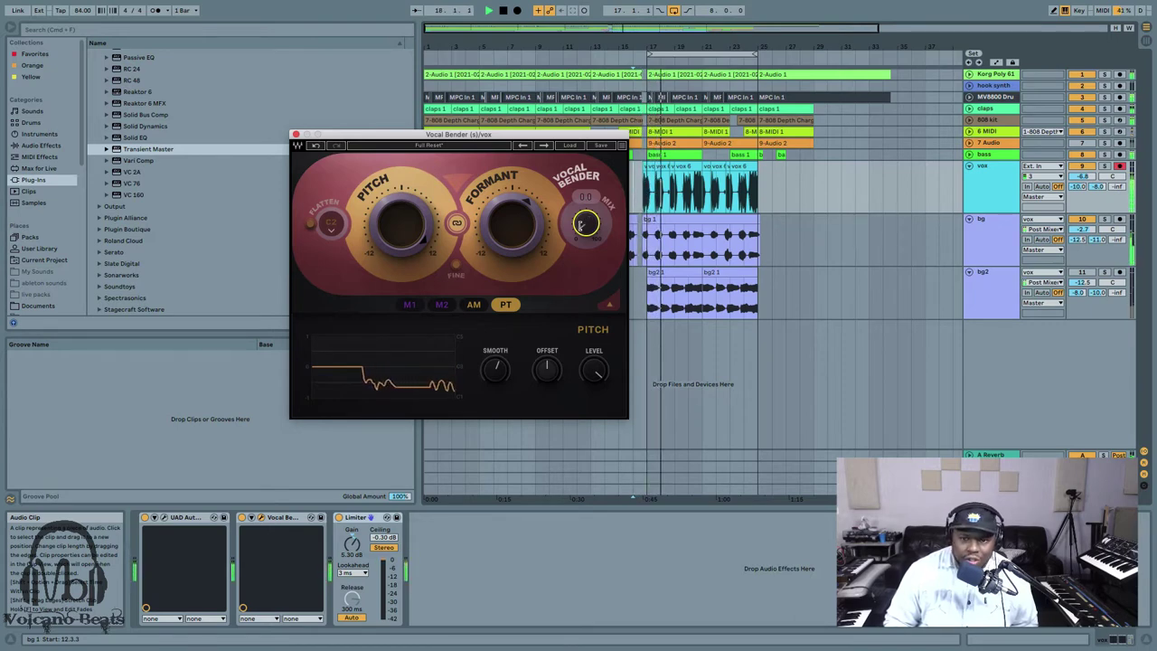
drag(581, 225, 581, 135)
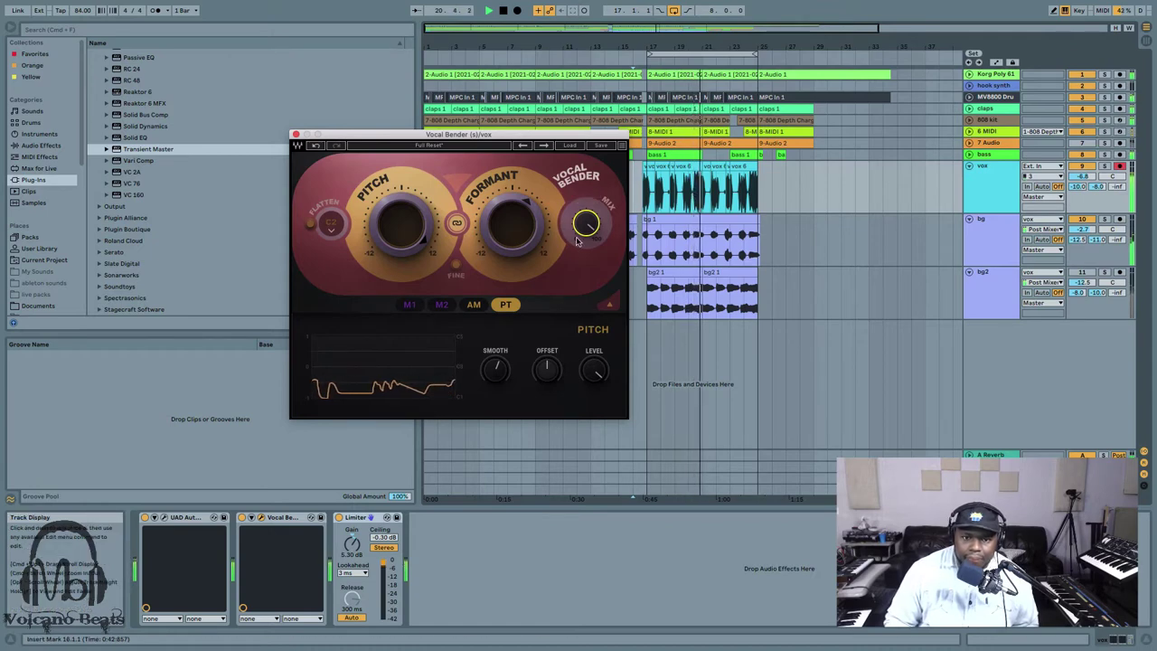
Set the M1 modulator to LFO mode
click(409, 305)
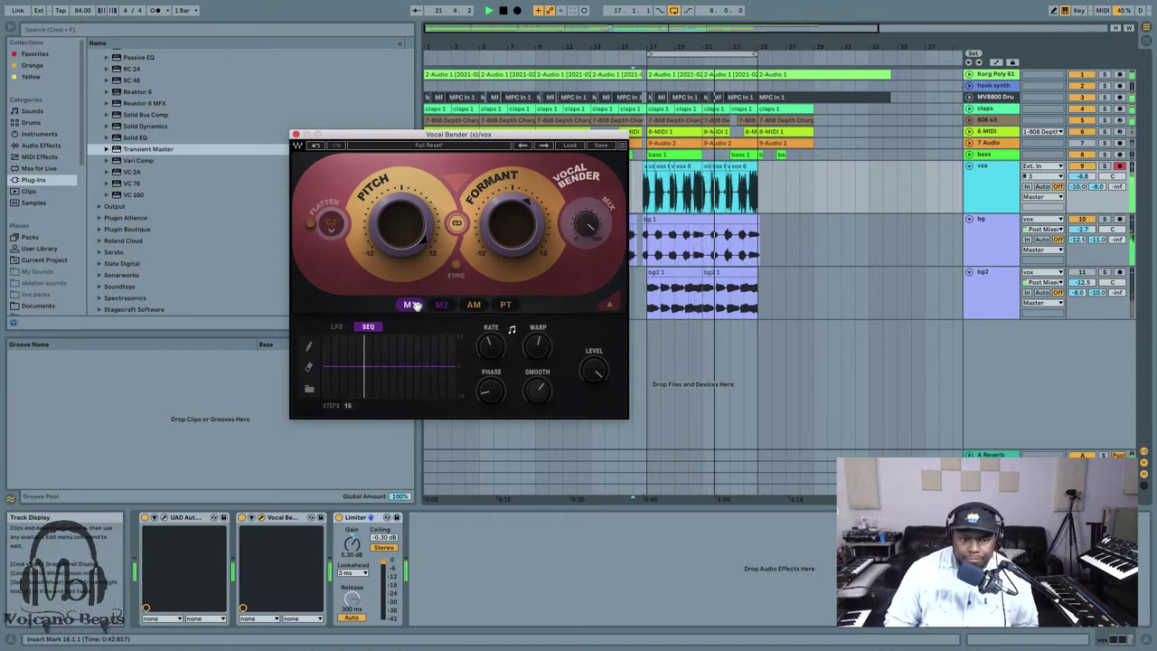
click(339, 327)
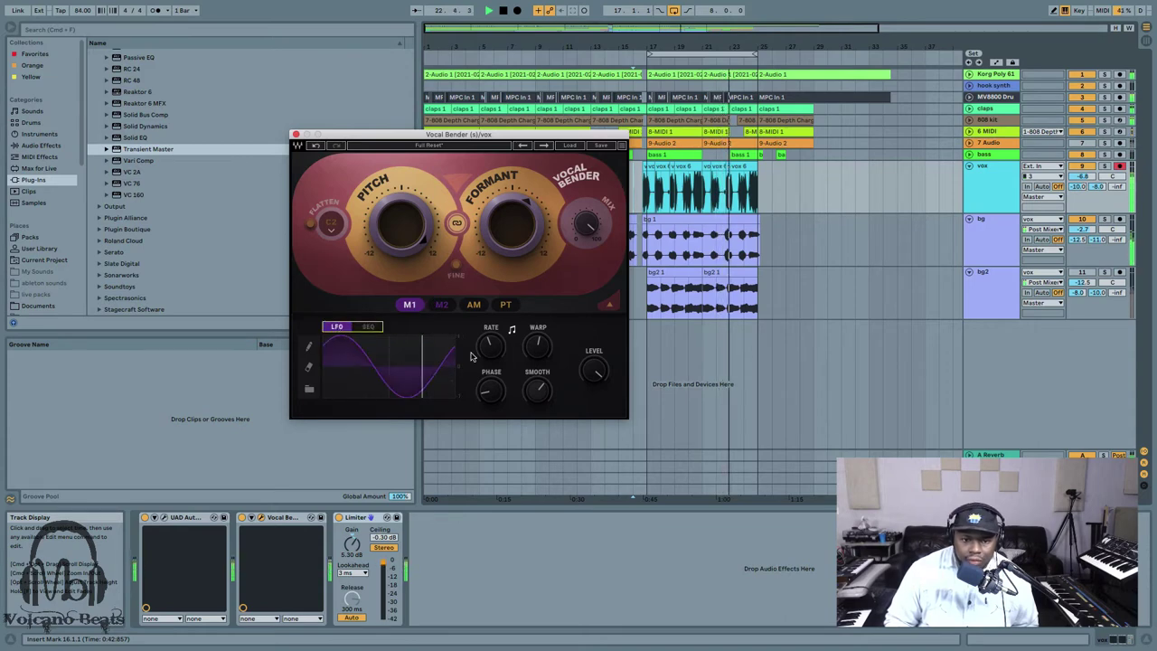
click(1130, 30)
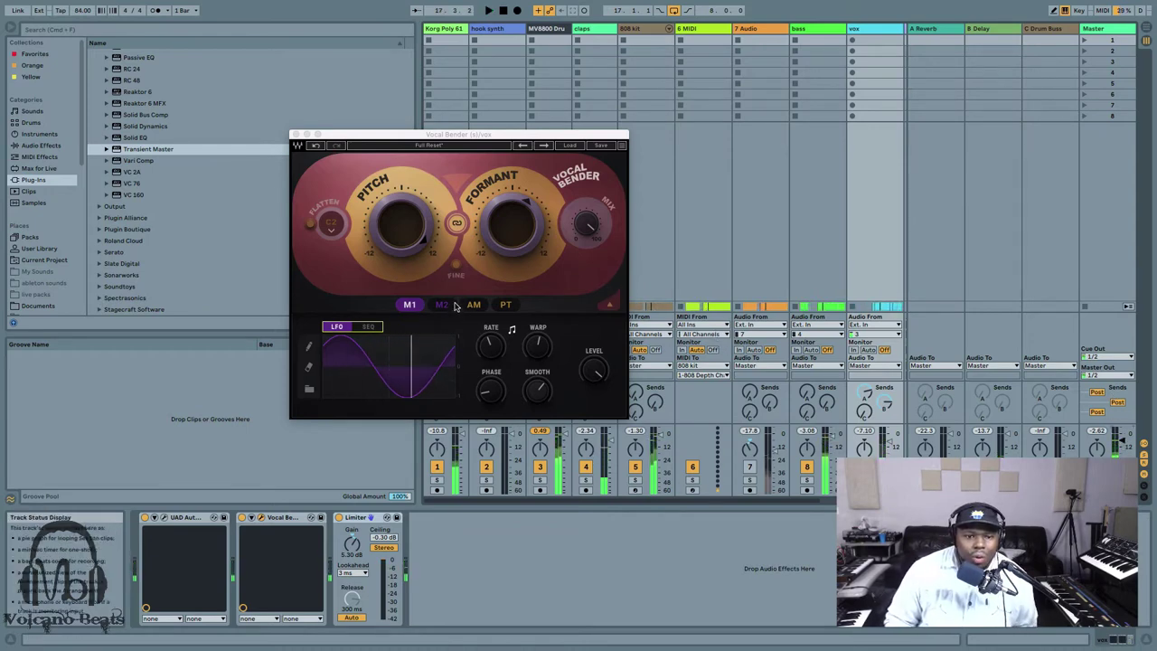
click(490, 342)
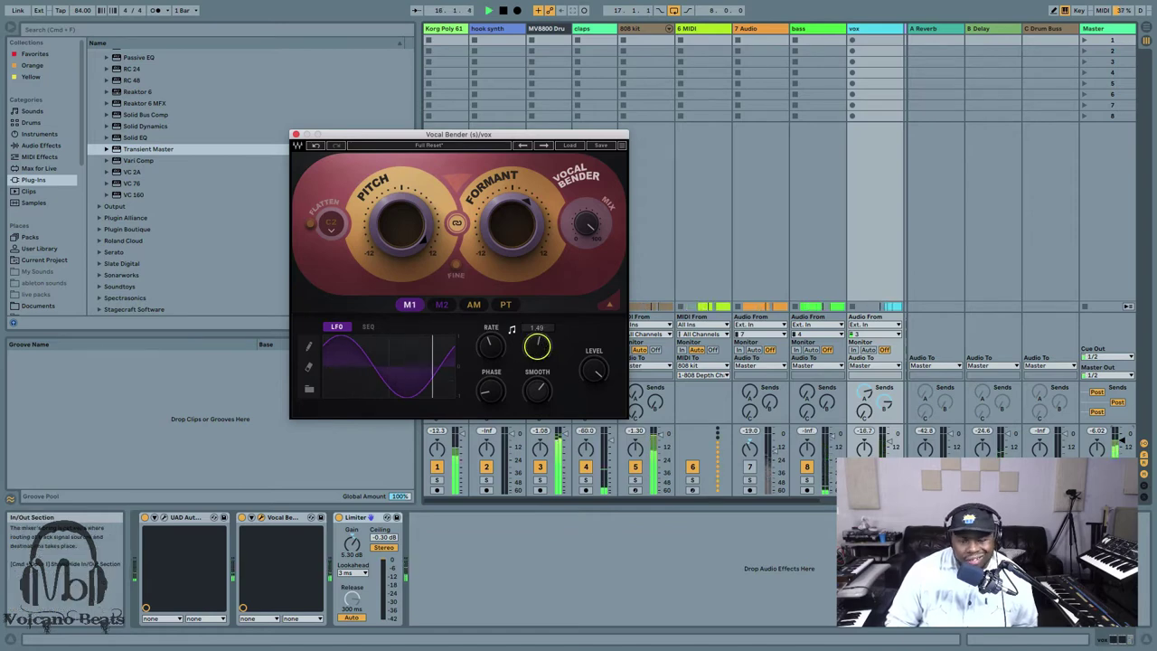
key(Tab)
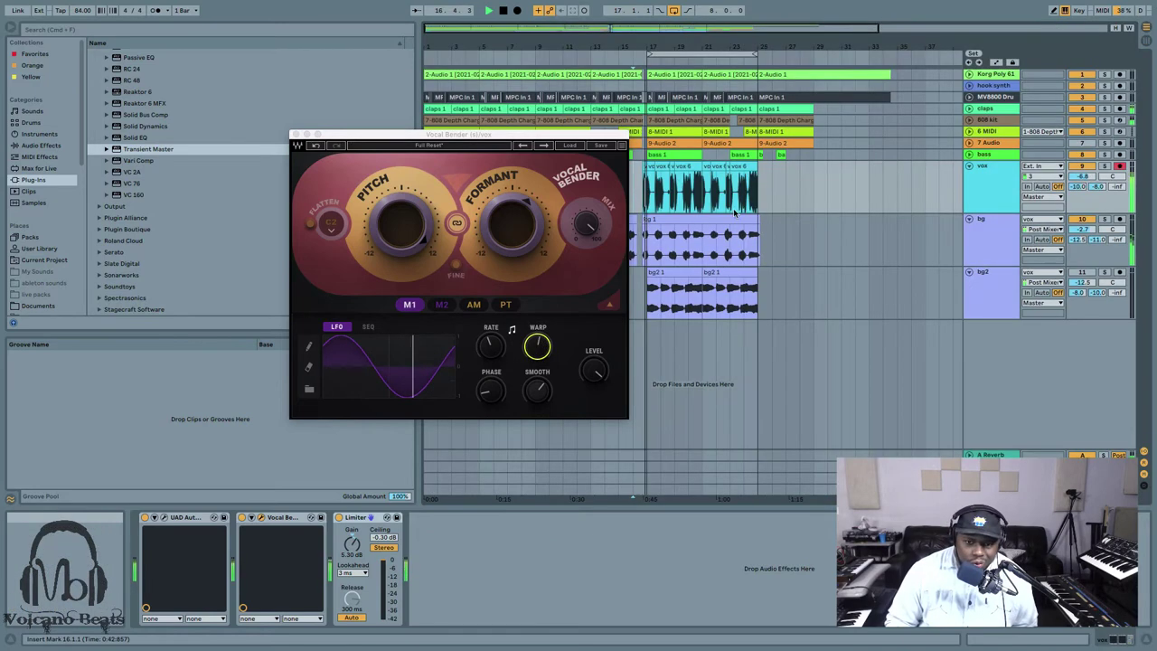
Sweep the M1 LFO's Warp up to its maximum and back down to a moderate setting during playback
drag(531, 345, 531, 269)
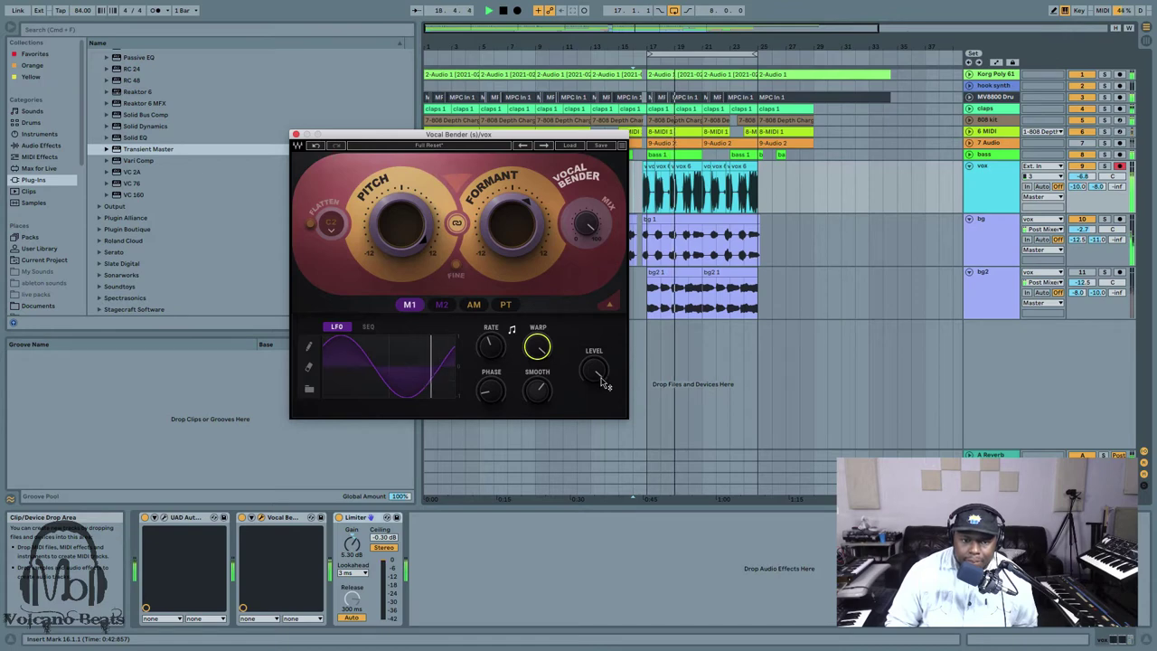
click(537, 347)
drag(537, 346, 537, 400)
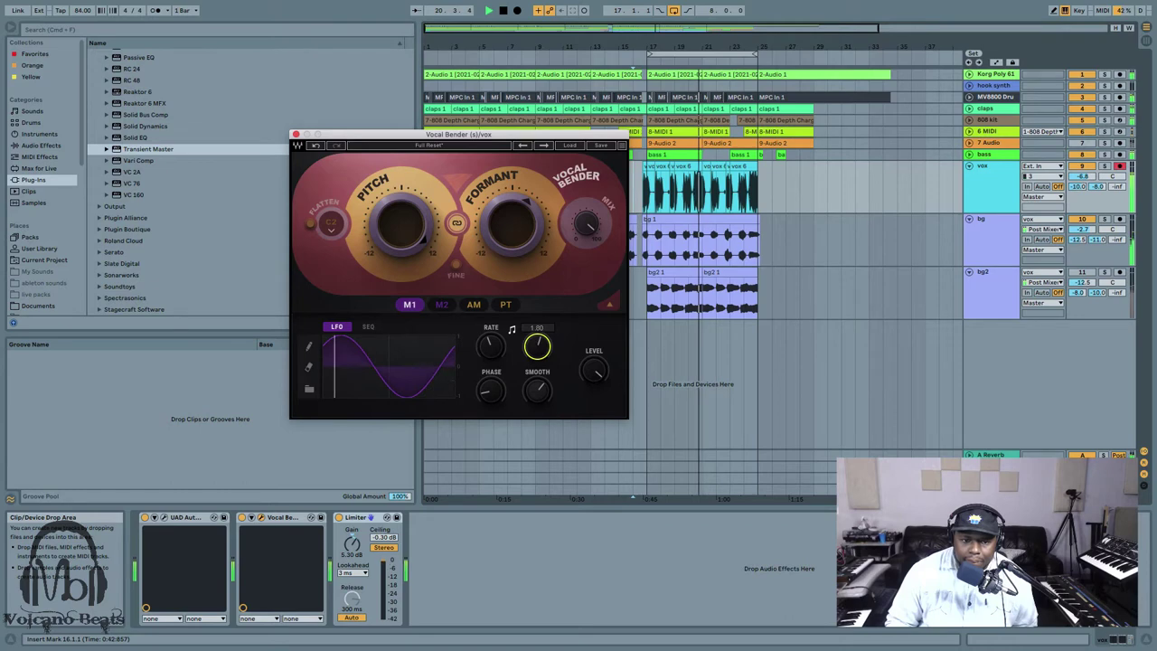
Try the M1 LFO's Smooth at 1000, reduce it to a moderate setting, and set the modulator level to 0.50
click(545, 395)
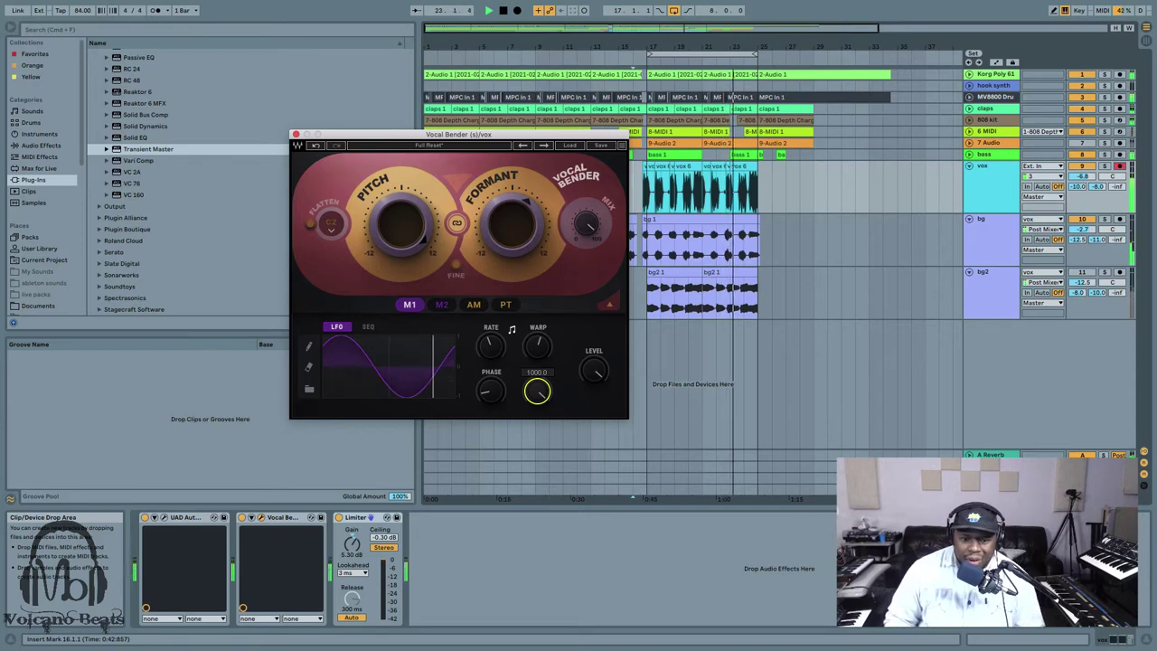
drag(545, 395, 545, 477)
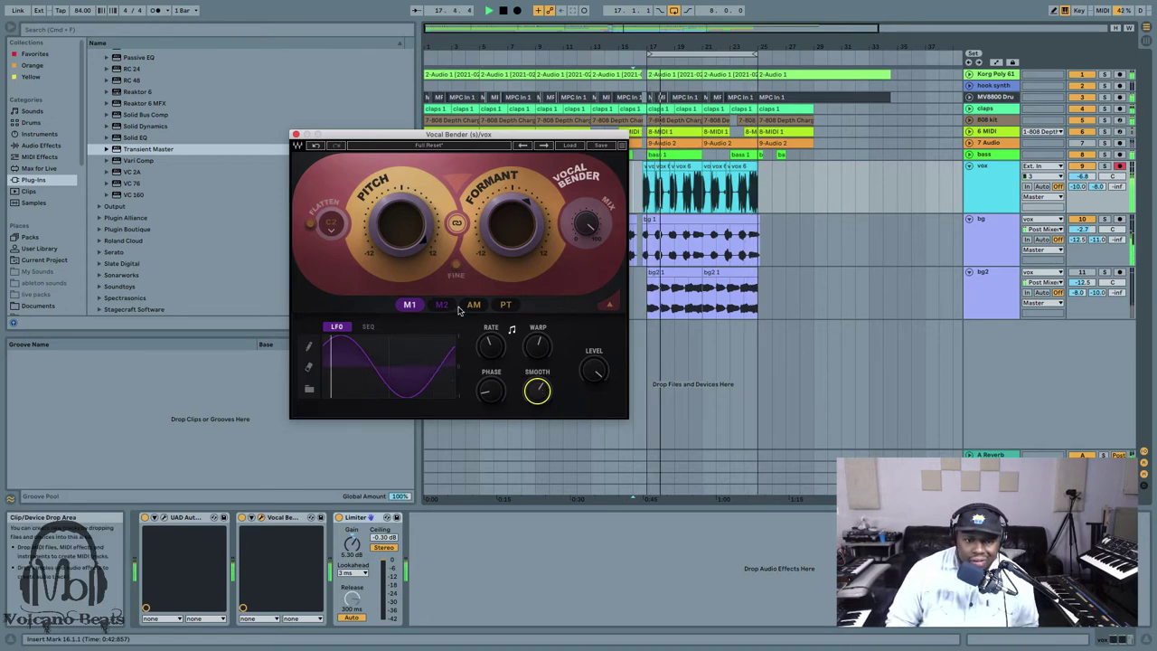
drag(595, 372, 594, 379)
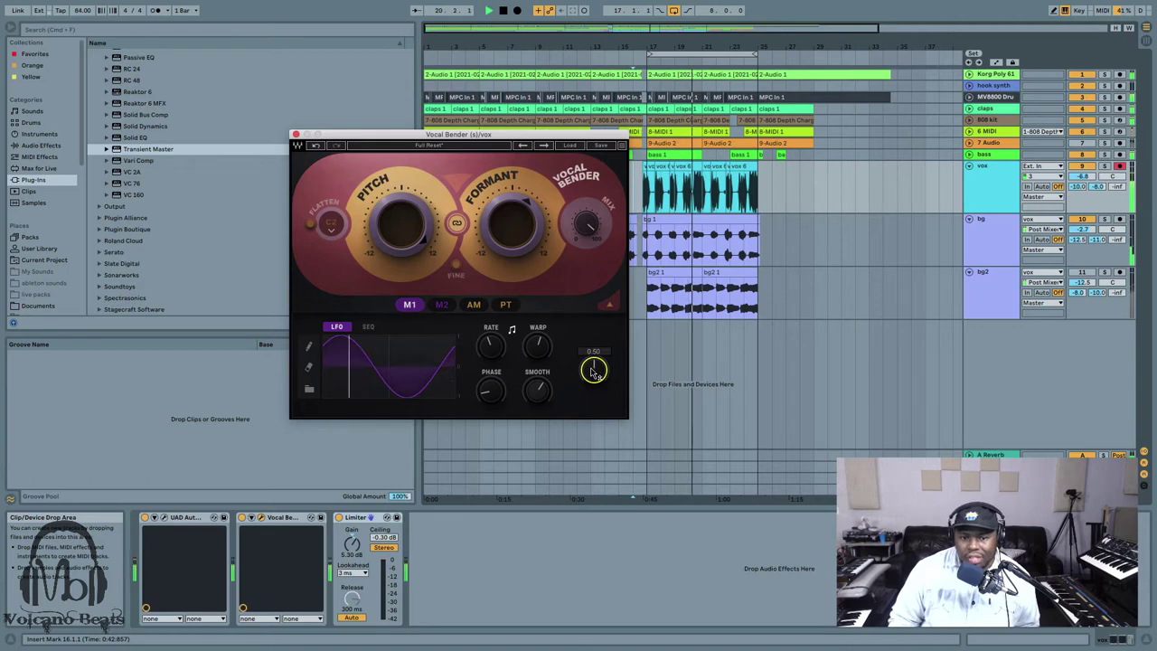
Lower the vox track's volume to -8.2 dB and fine-tune the Amplitude modulator's attack, release and level during playback
click(474, 305)
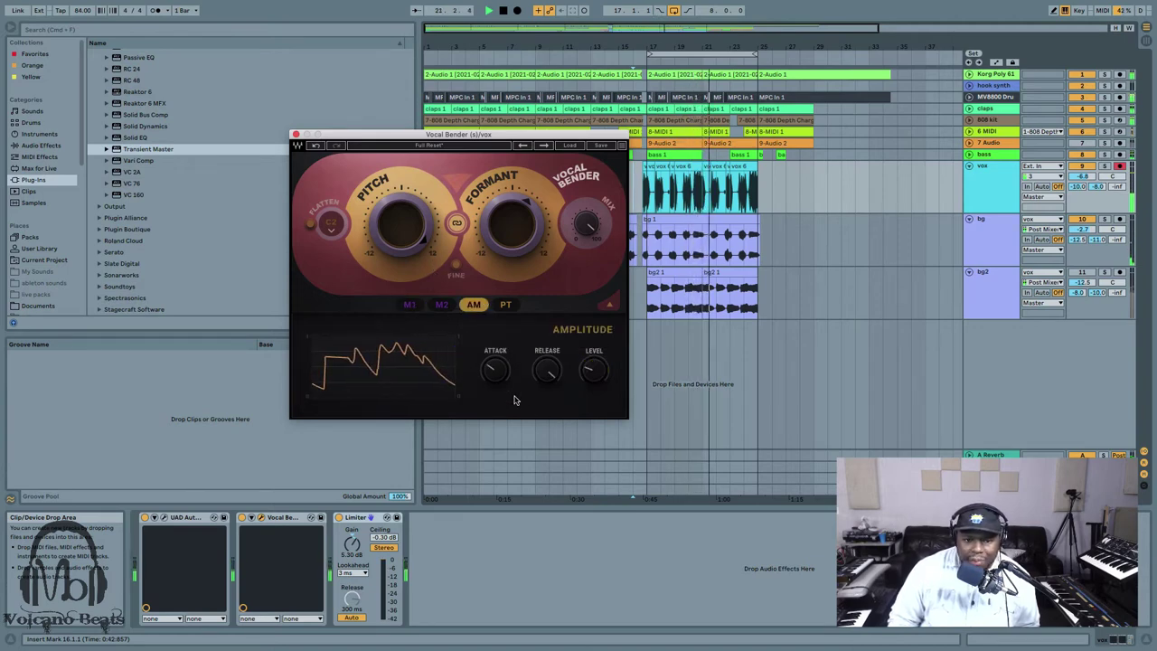
mouse_move(502, 376)
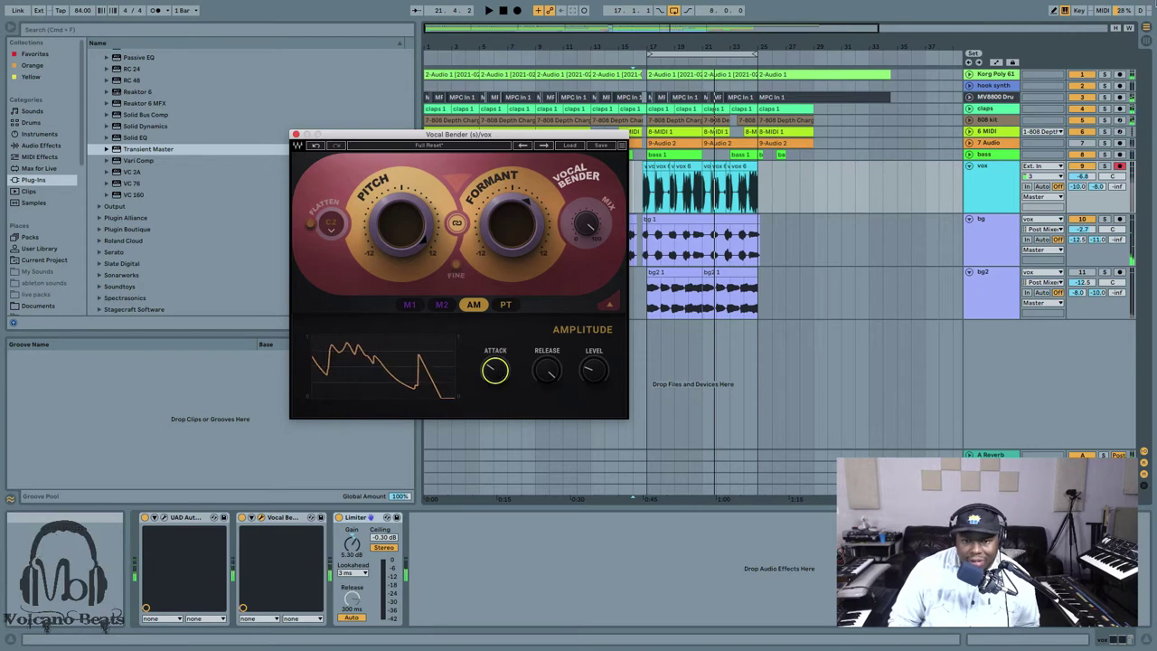
drag(1074, 176, 1075, 185)
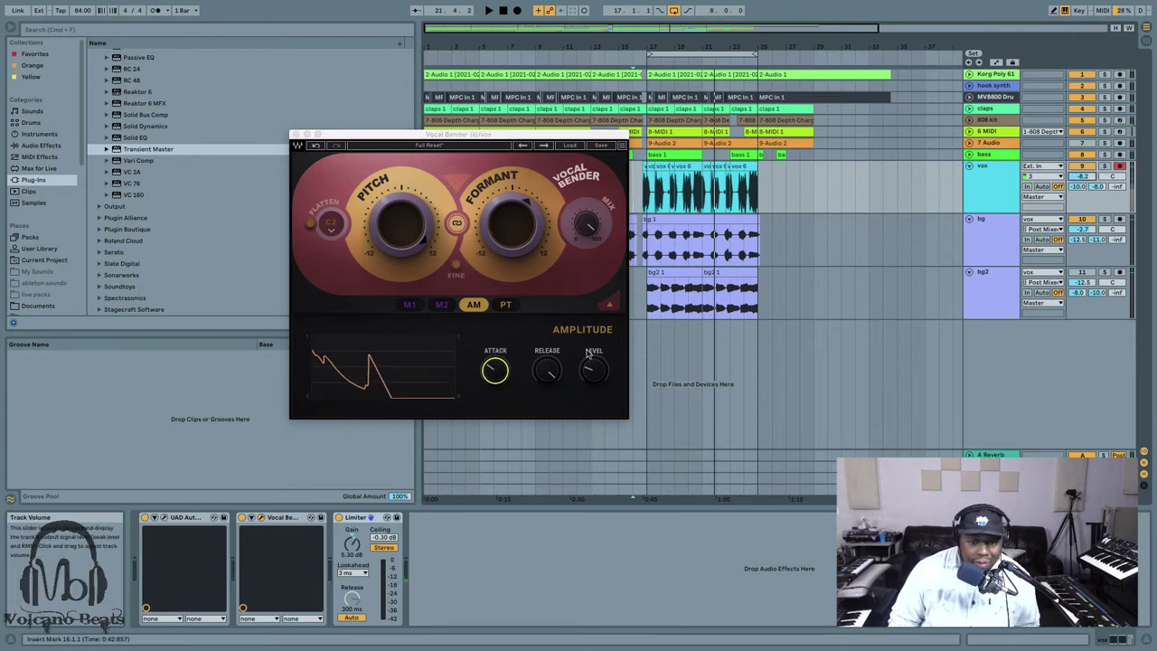
key(space)
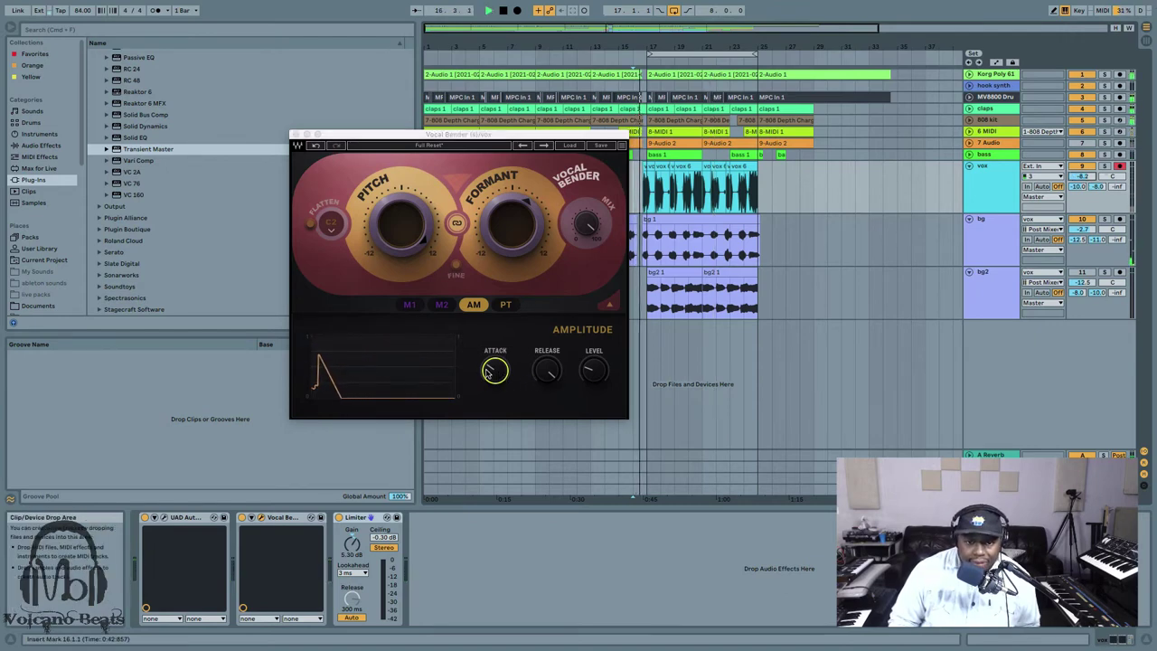
drag(495, 374, 495, 369)
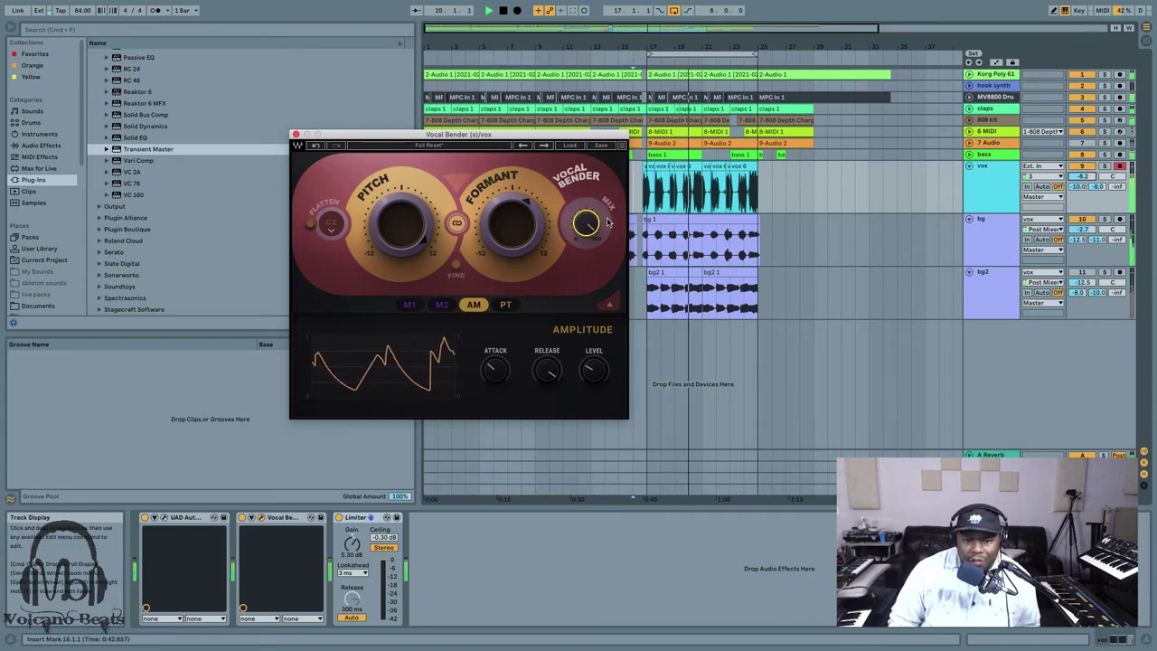
Solo the vox track and lower Vocal Bender's mix to about 32
mouse_move(597, 230)
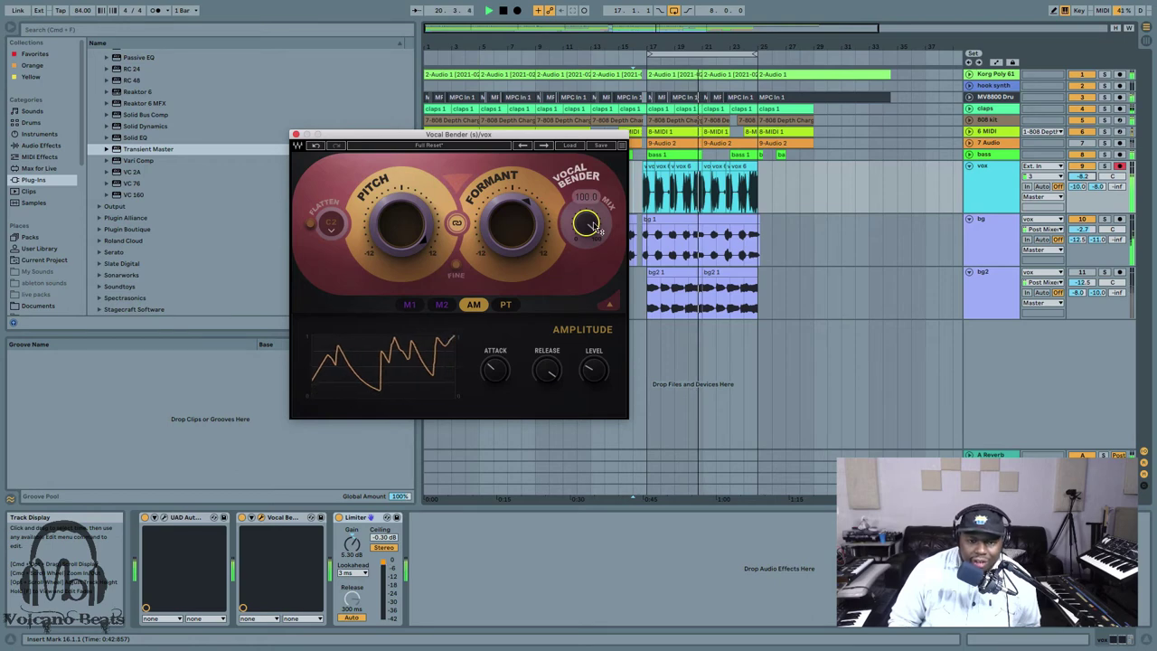
drag(594, 228, 594, 274)
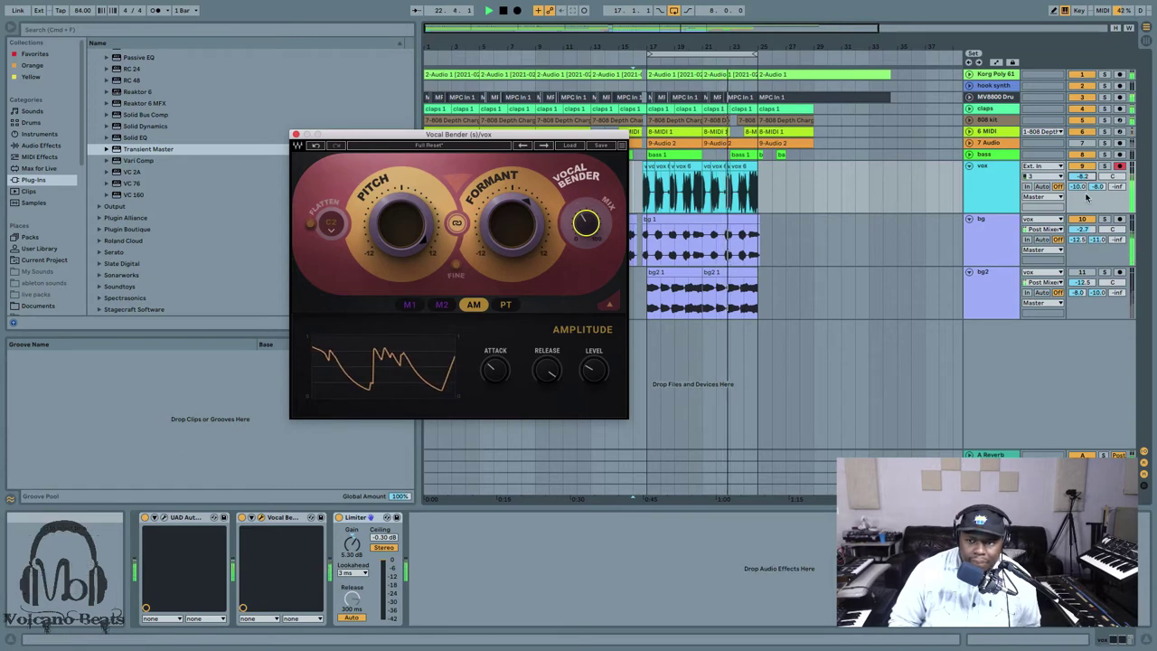
click(1104, 167)
click(598, 220)
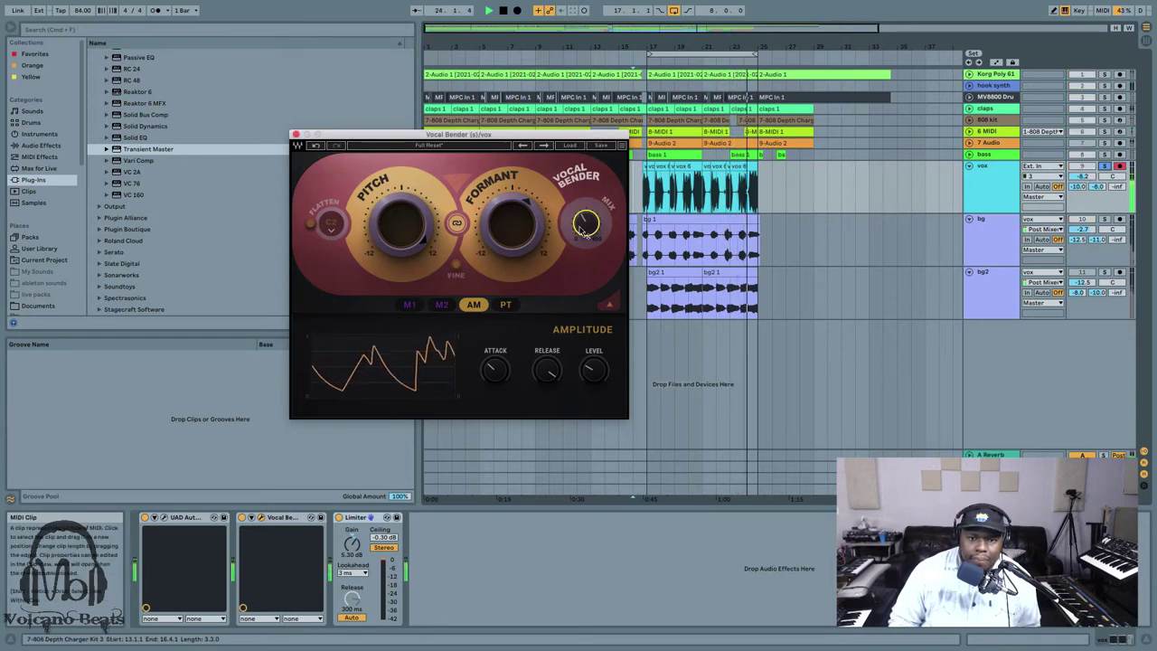
mouse_move(585, 223)
mouse_down()
mouse_move(586, 209)
mouse_move(586, 222)
mouse_up()
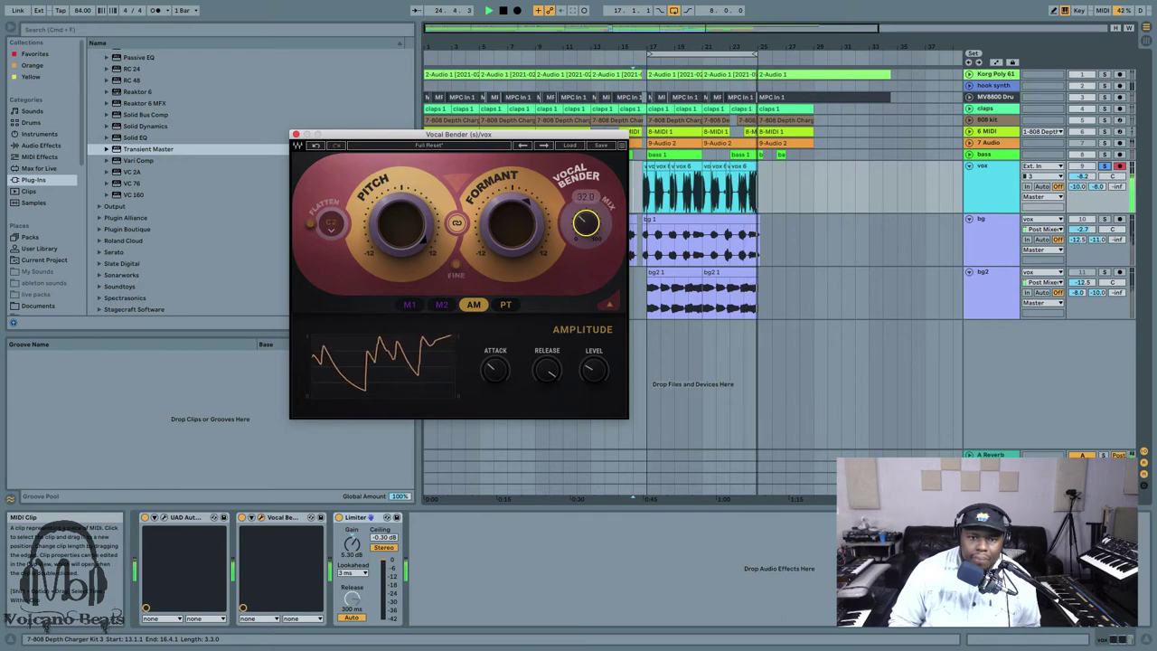
Enable Vocal Bender's Flatten effect at note C2 and stop playback after listening to it
click(312, 226)
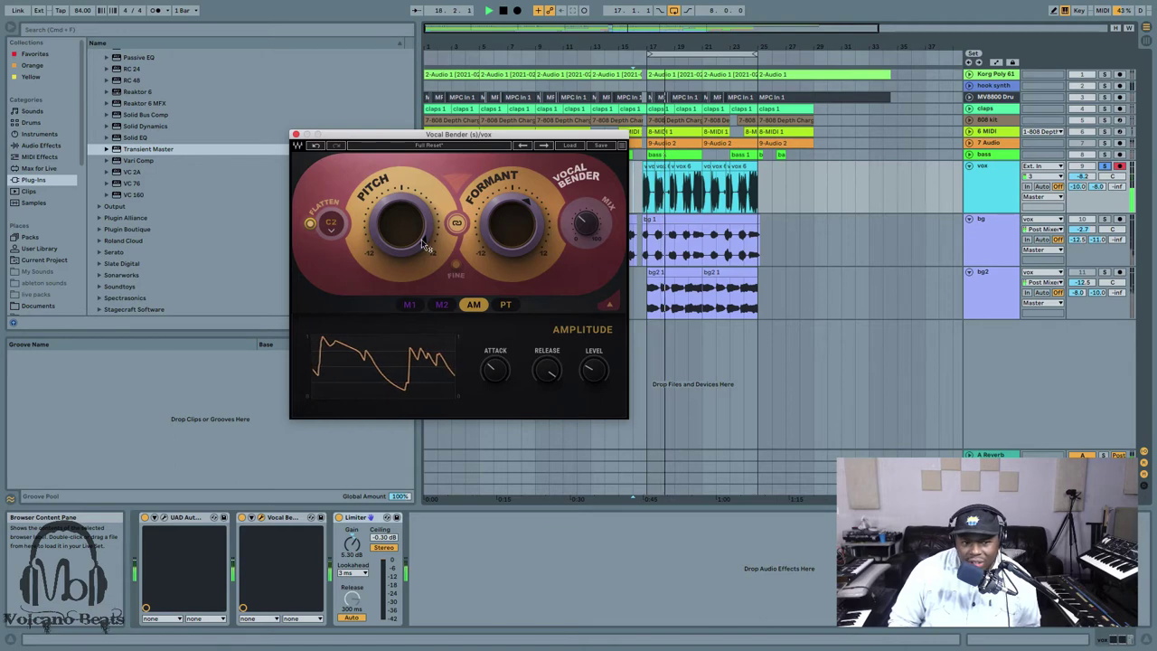
mouse_move(418, 236)
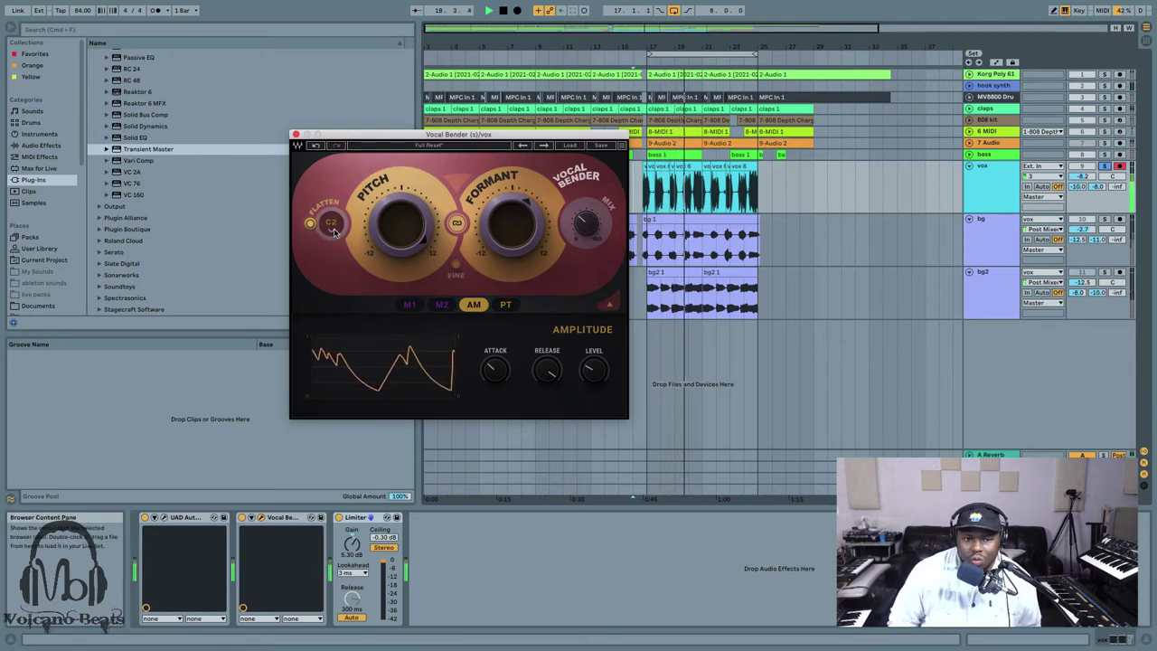
key(space)
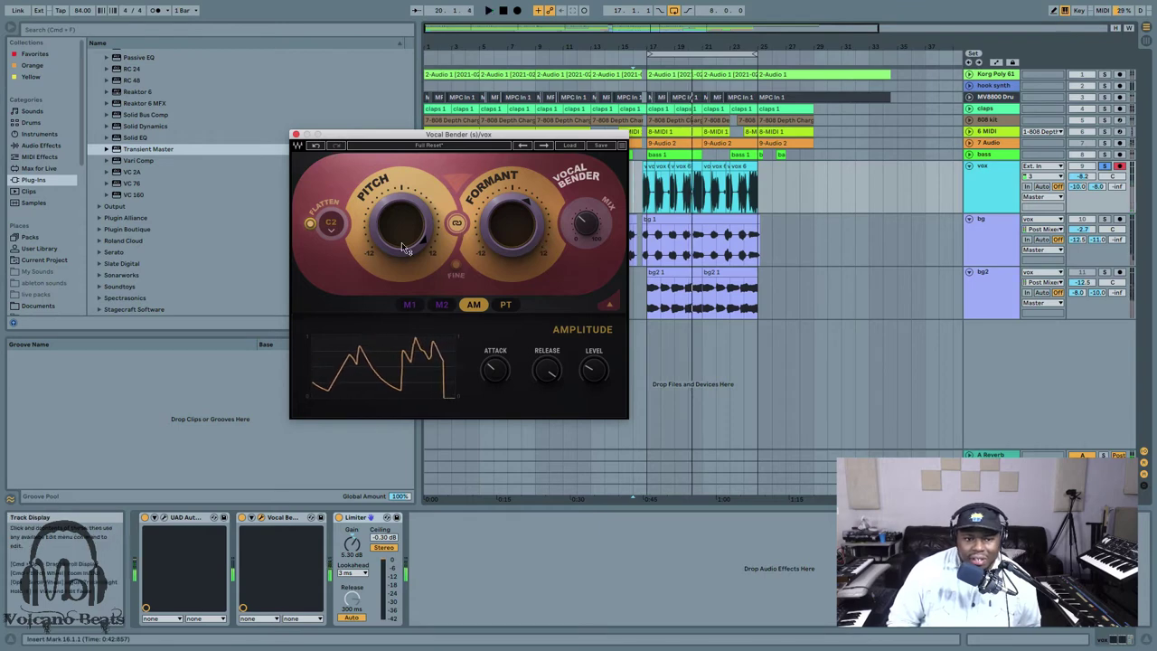
Play the soloed vocal, try Flatten at note C3, and raise Vocal Bender's mix slightly
key(space)
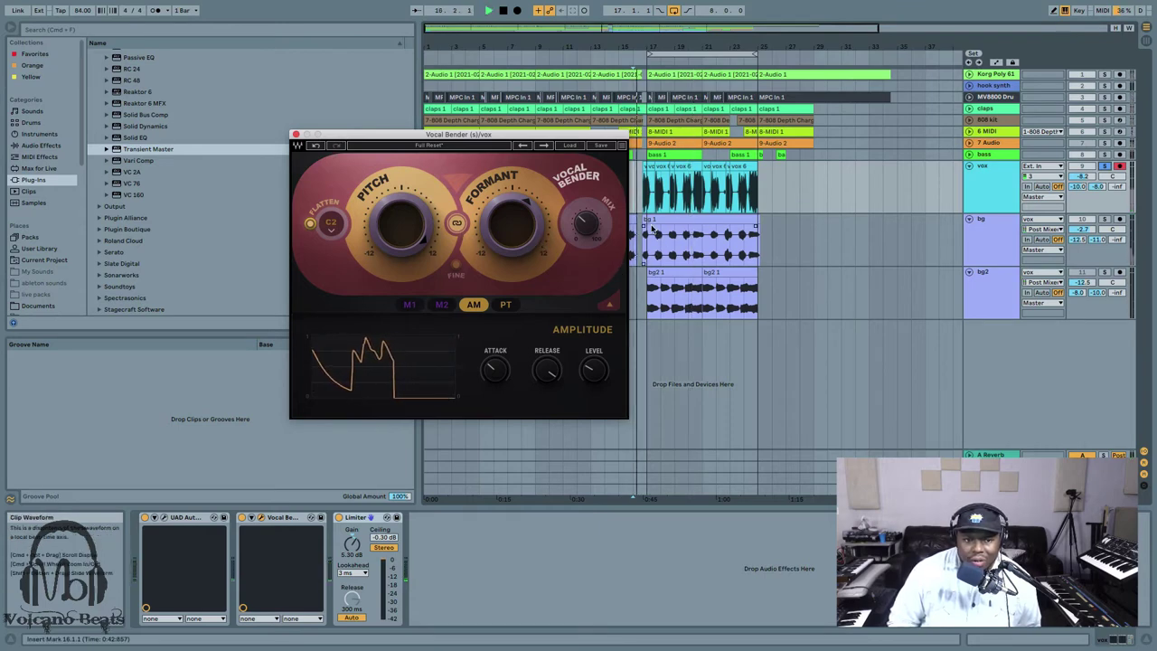
click(331, 224)
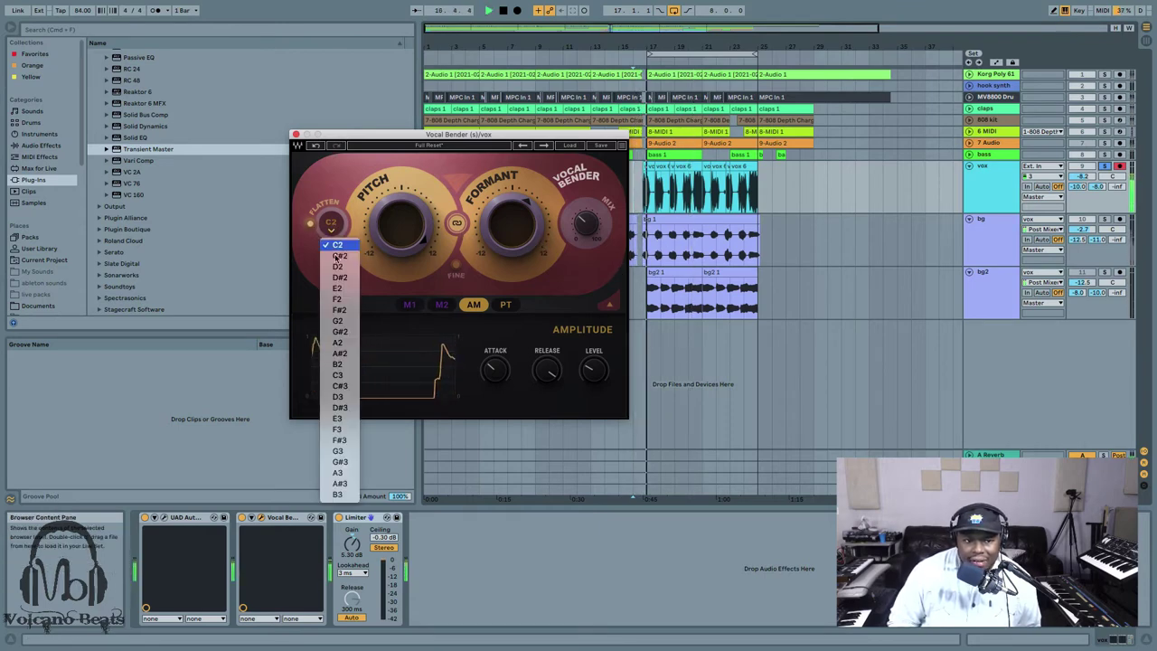
click(339, 375)
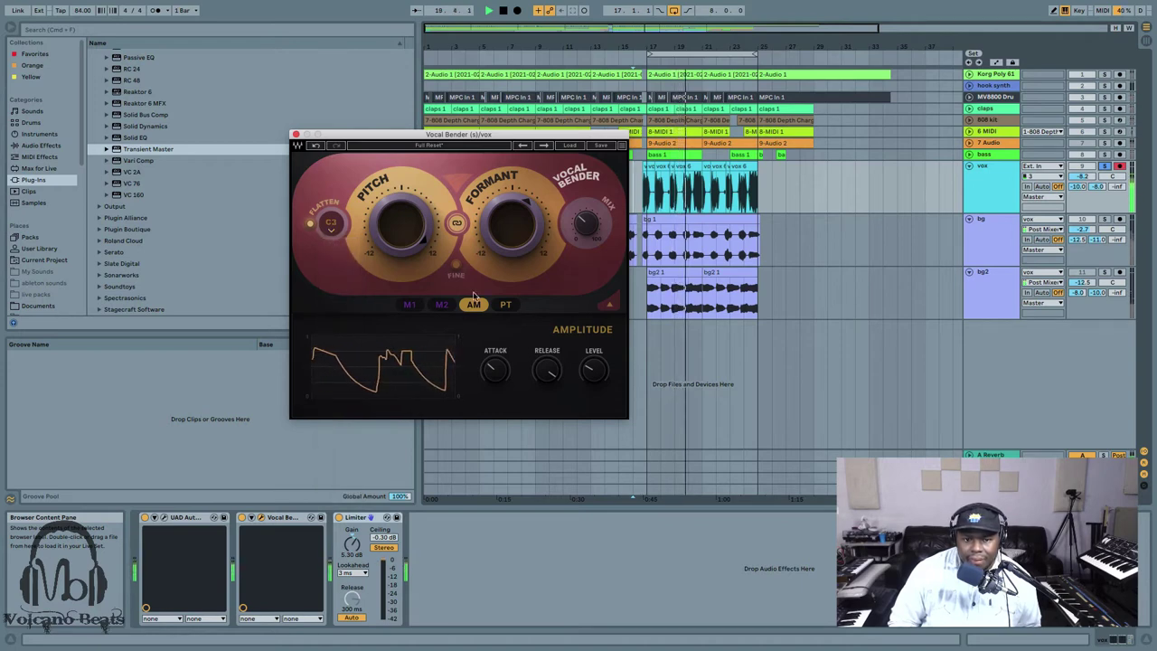
drag(583, 235, 583, 228)
Set the Flatten note back to C2, listen to it, and switch the Flatten effect off
click(332, 226)
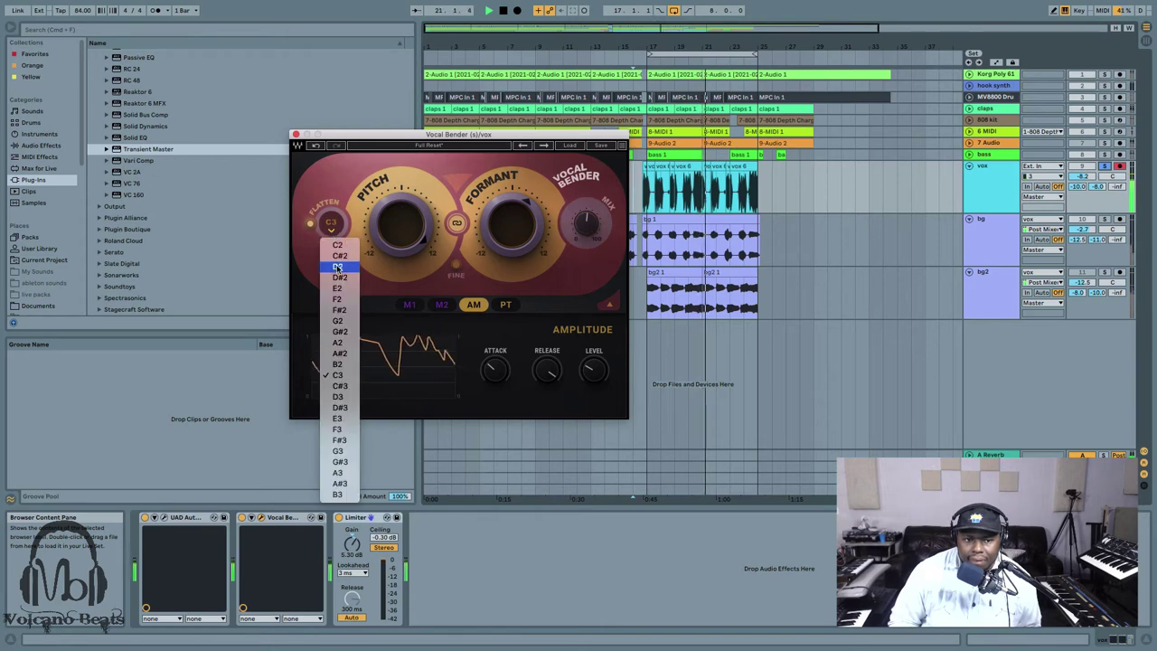
click(339, 245)
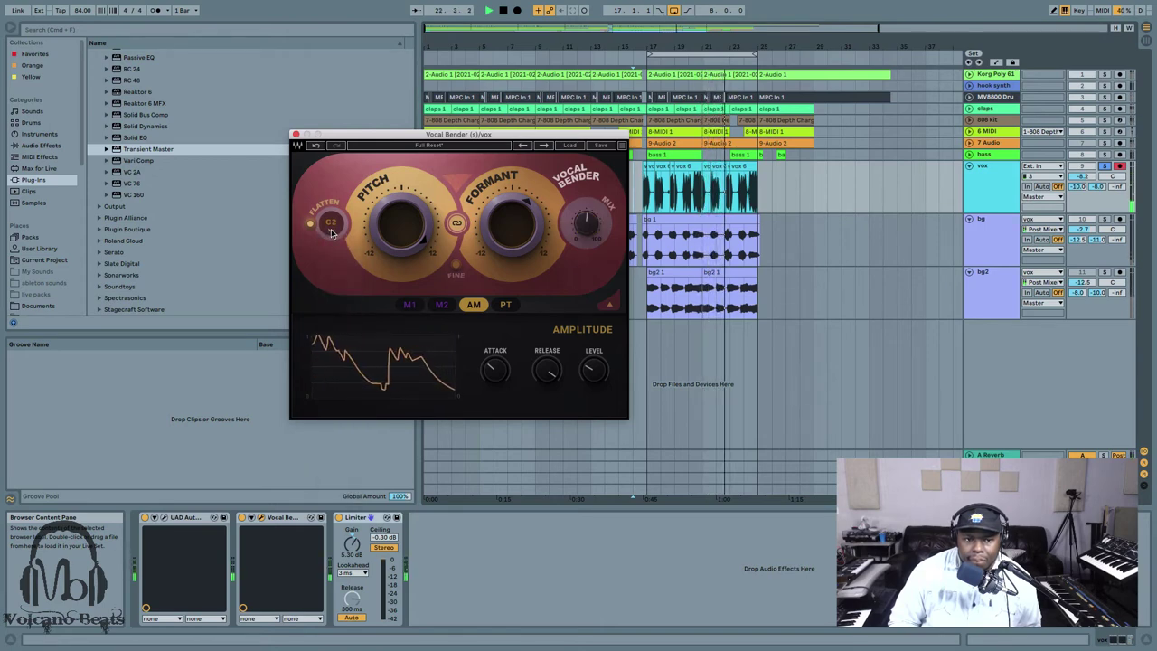
click(332, 226)
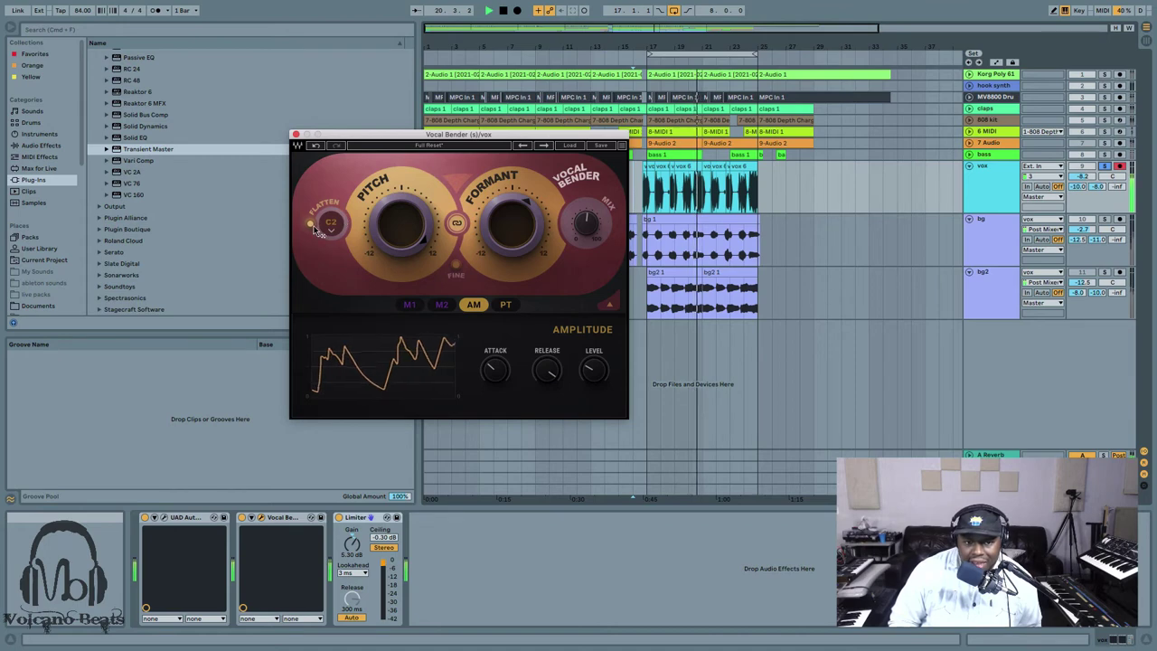
click(311, 225)
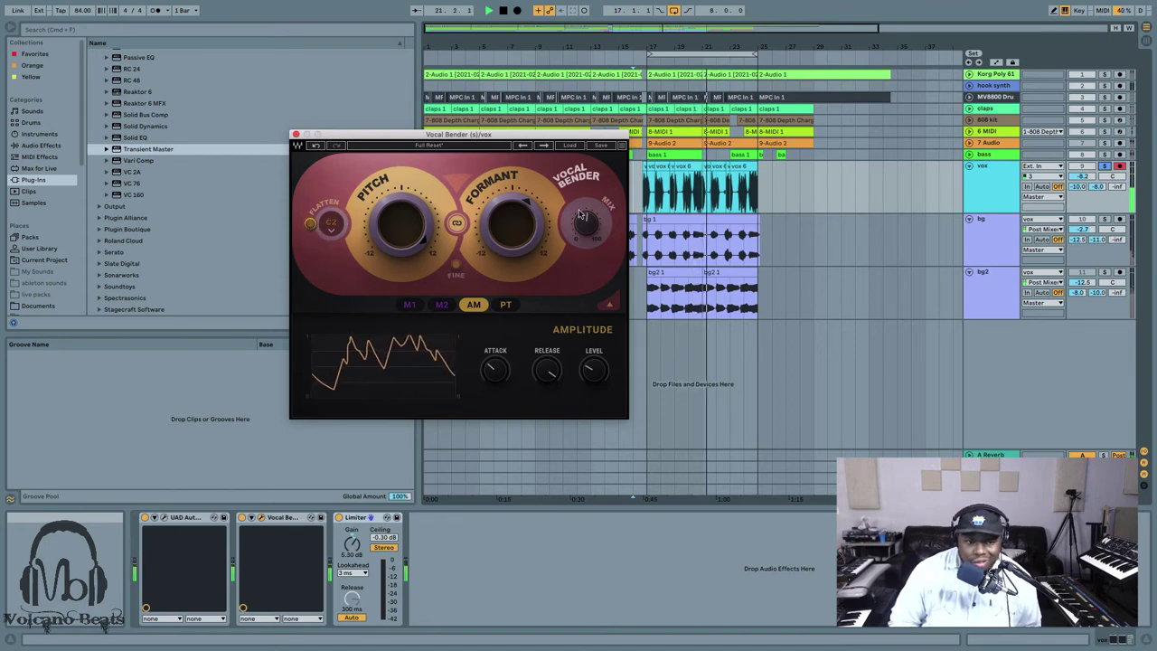
Lower Vocal Bender's mix to about 45 and unsolo the vox track
drag(585, 224, 585, 237)
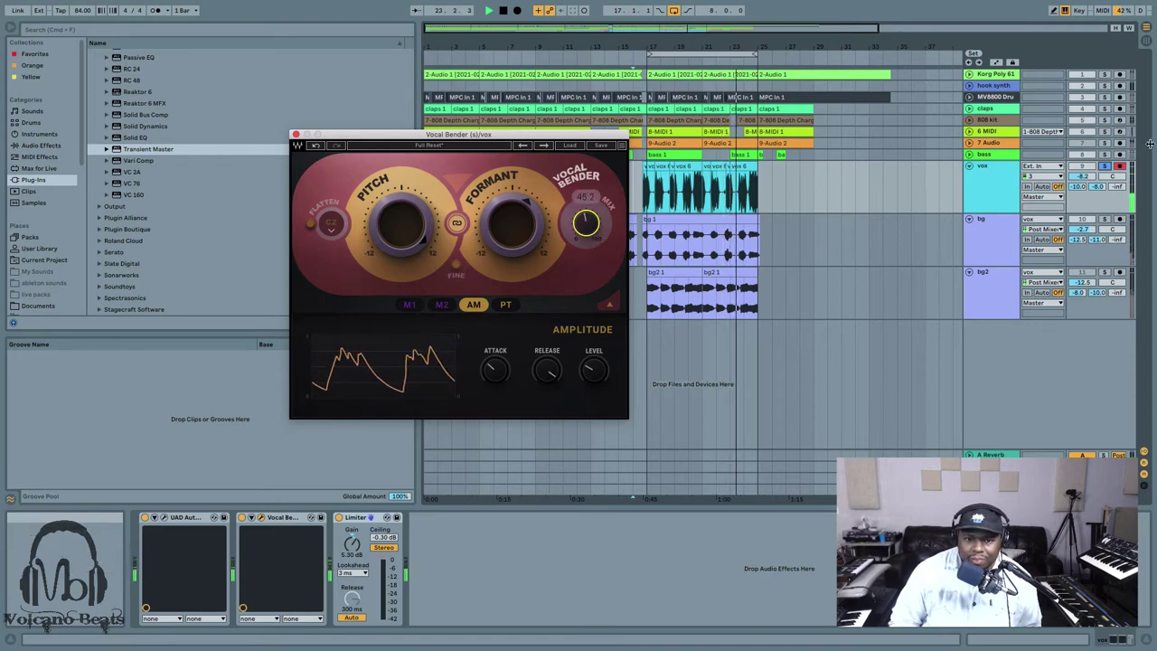
click(1104, 166)
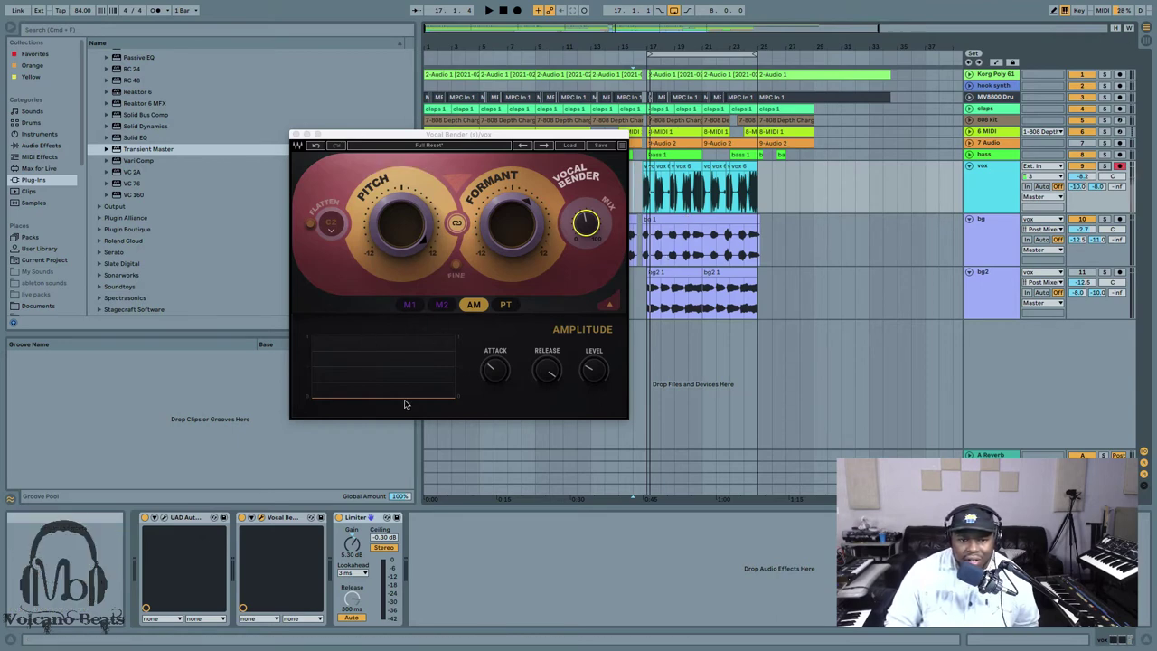
Lower the Pitch modulator's level and set its offset to 0.03 during playback, then collapse the modulator section
click(410, 307)
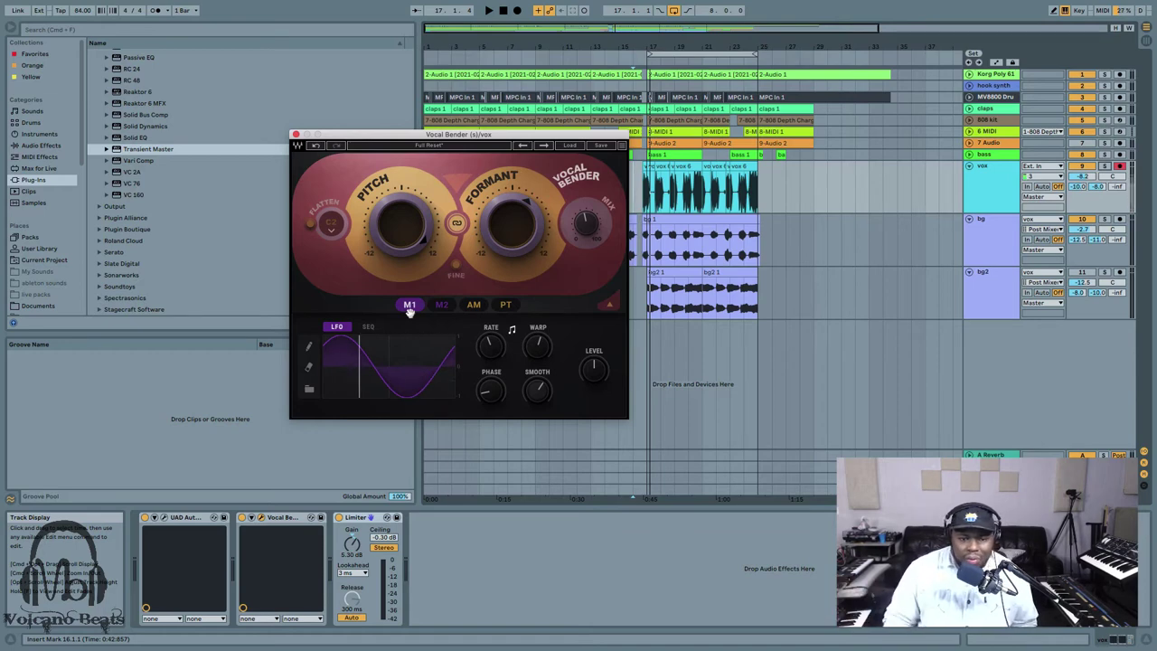
key(space)
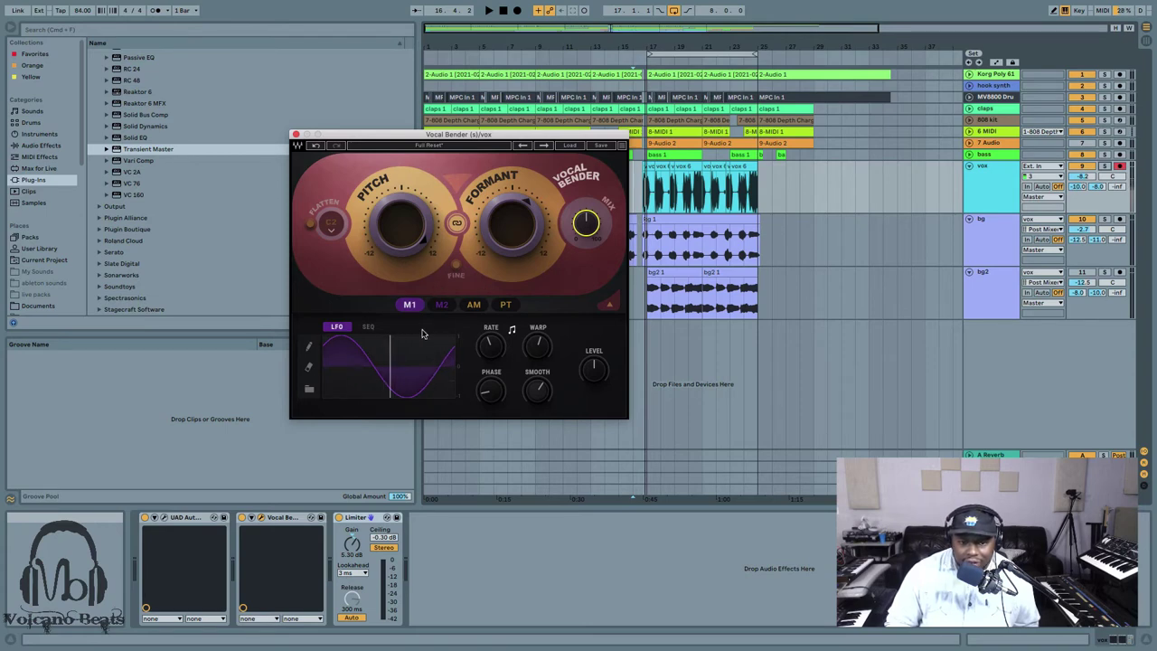
mouse_move(394, 244)
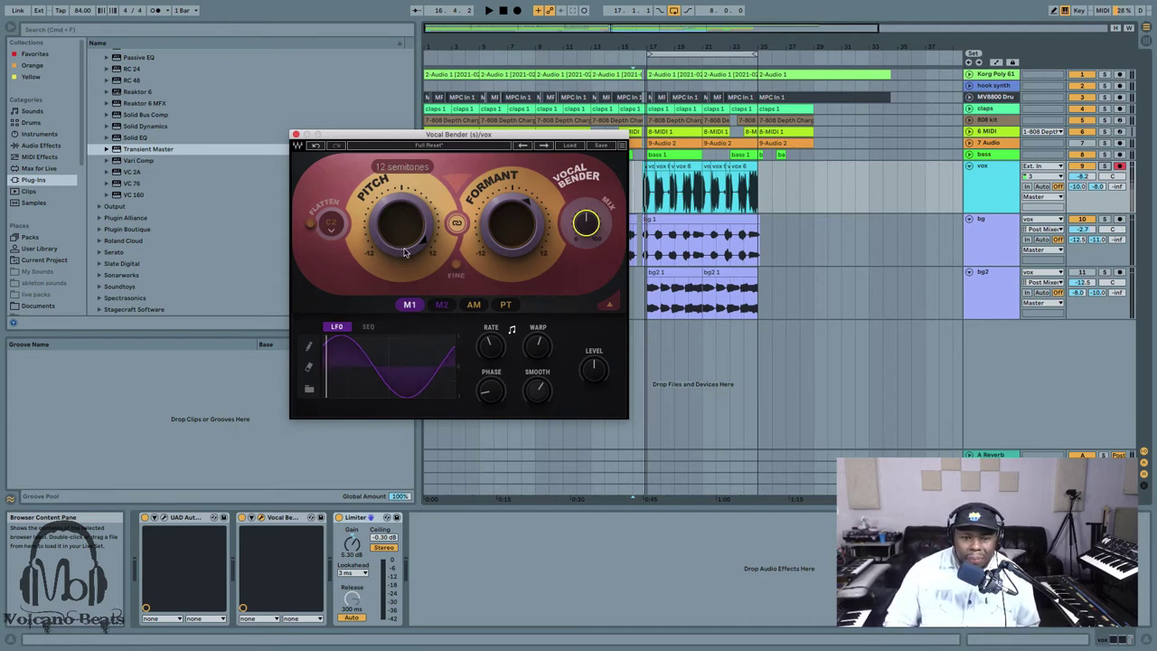
click(504, 305)
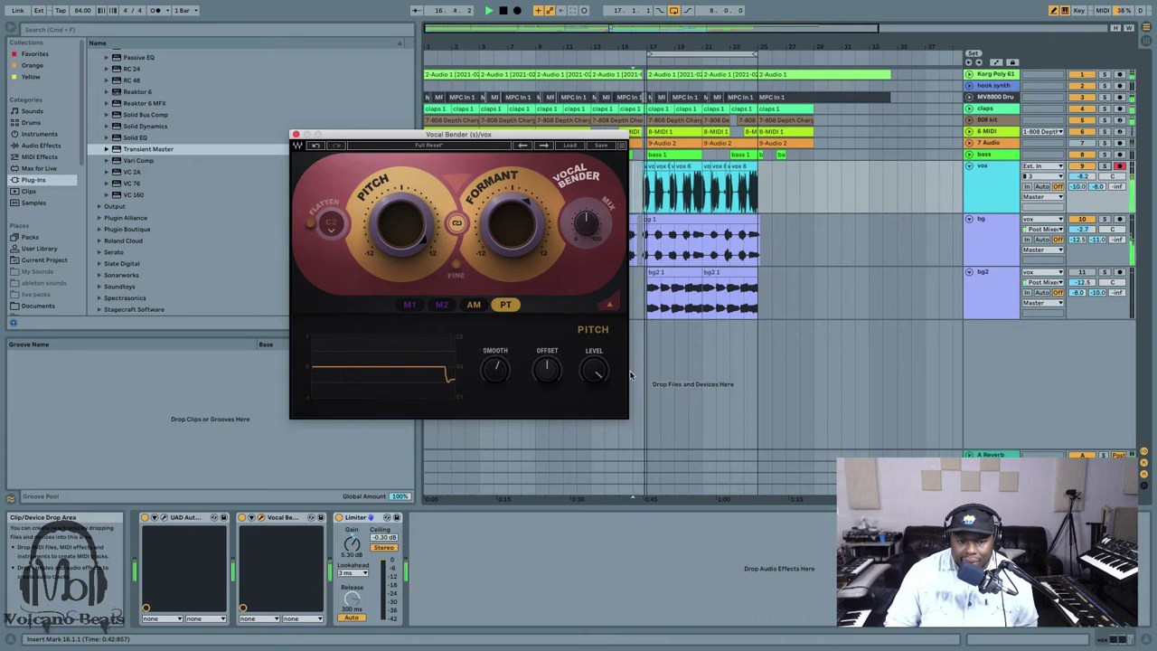
drag(594, 372, 595, 430)
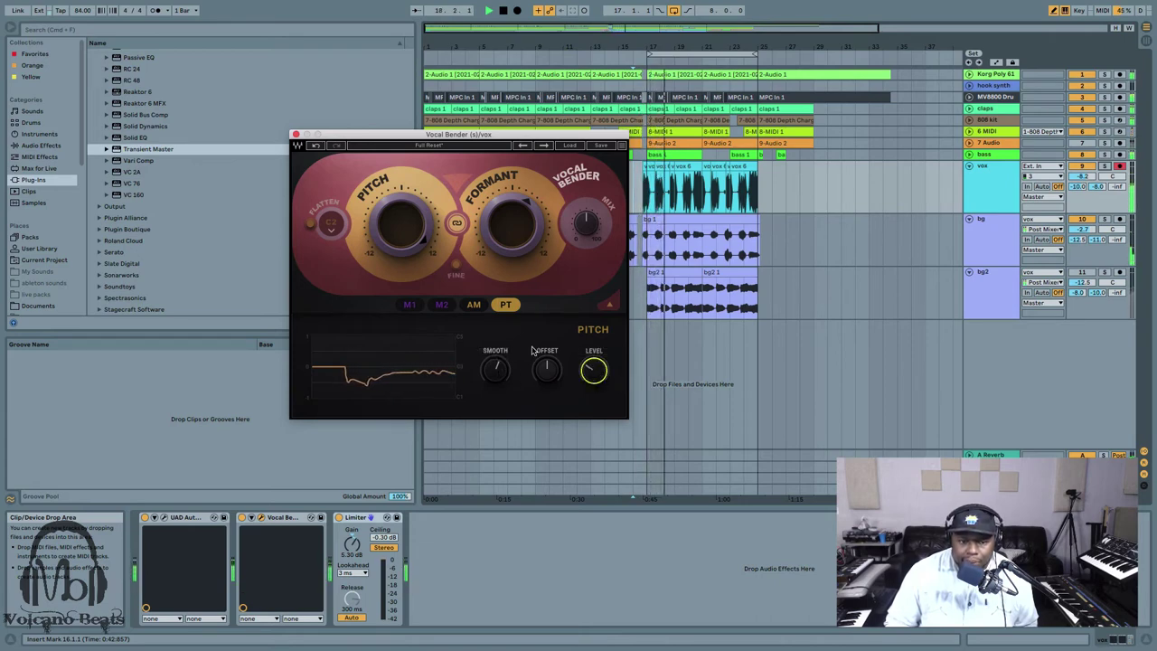
click(501, 376)
drag(549, 377, 546, 374)
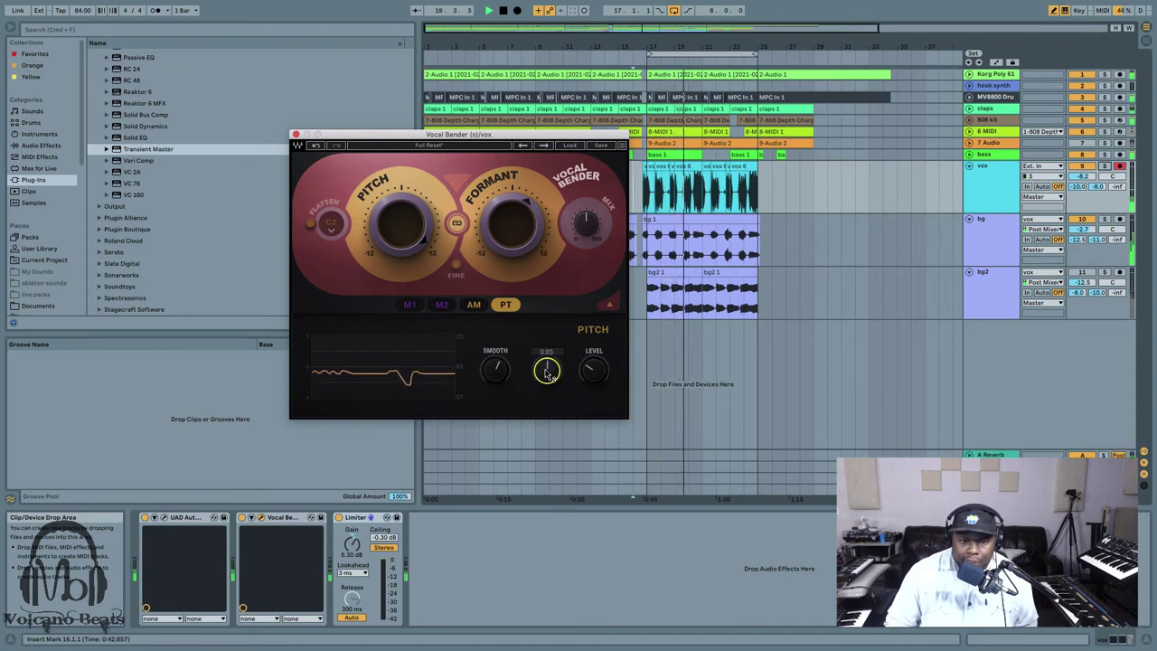
click(610, 306)
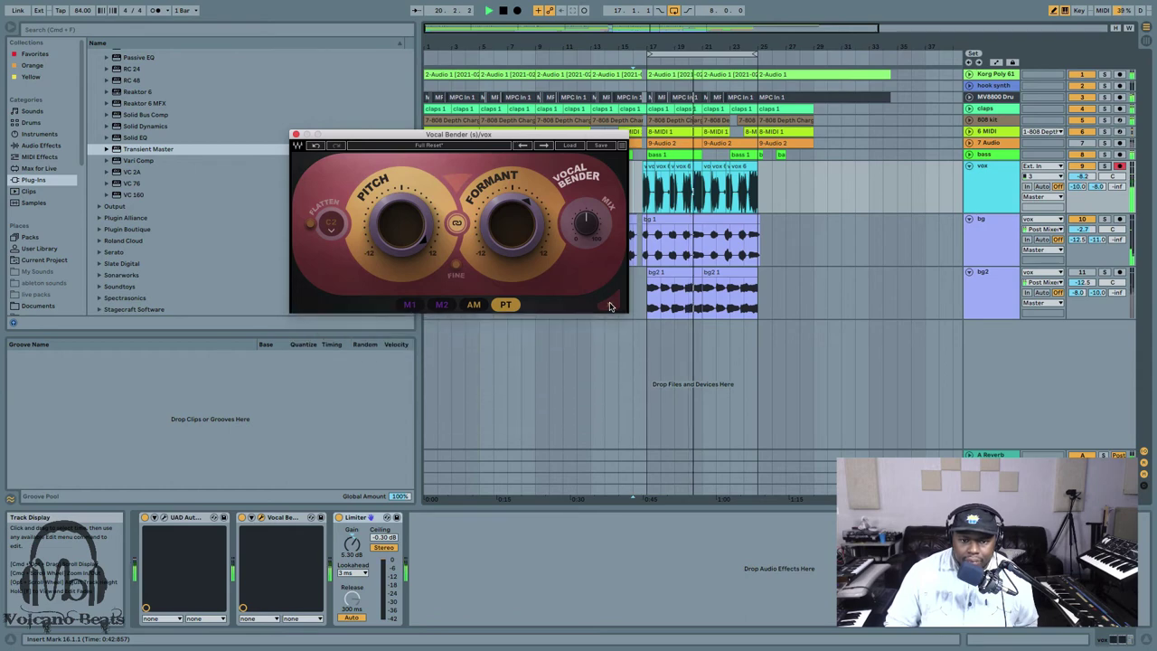
Raise Vocal Bender's mix to about 63 and the vox track's volume to -6.5 dB
drag(586, 223, 585, 219)
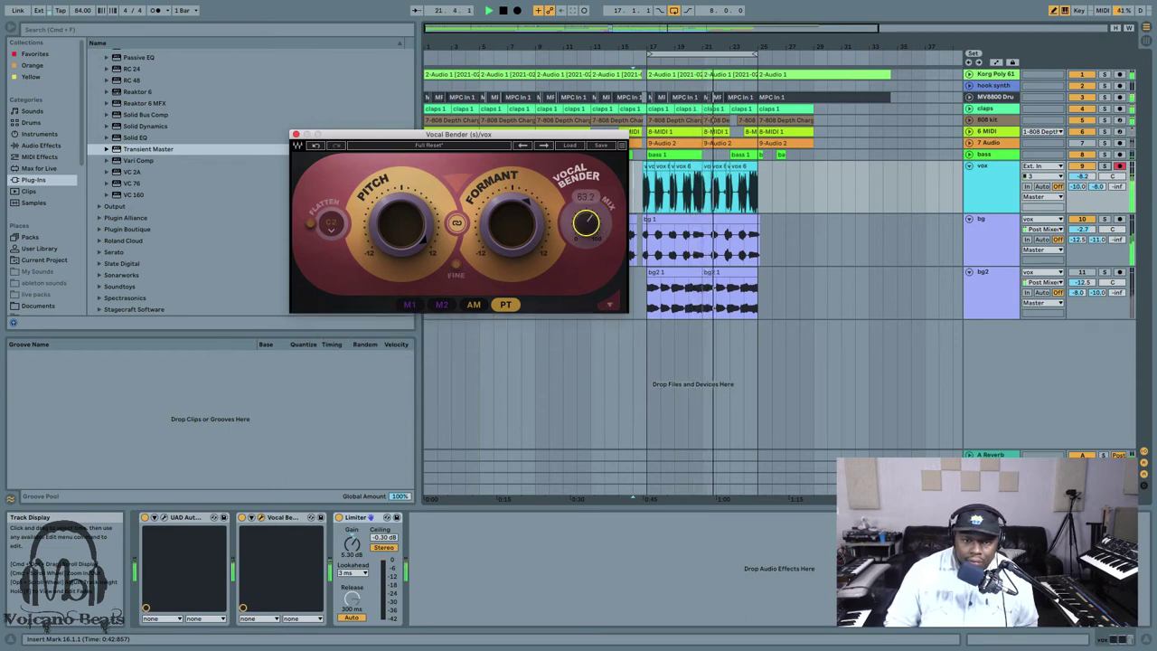
click(1083, 176)
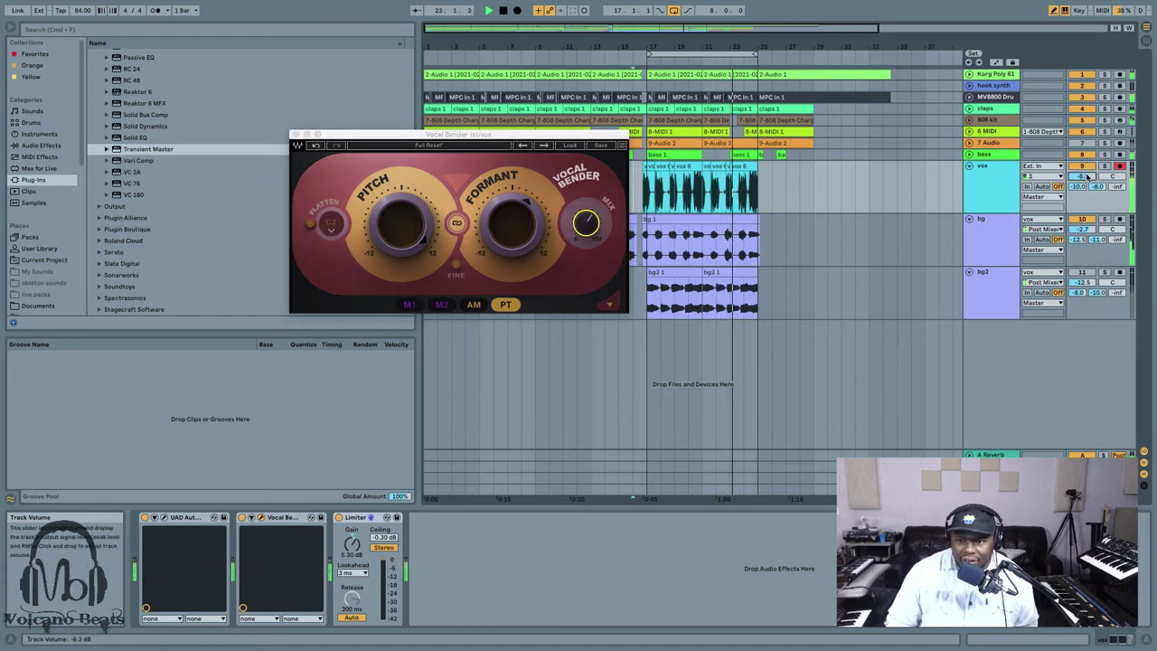
key(space)
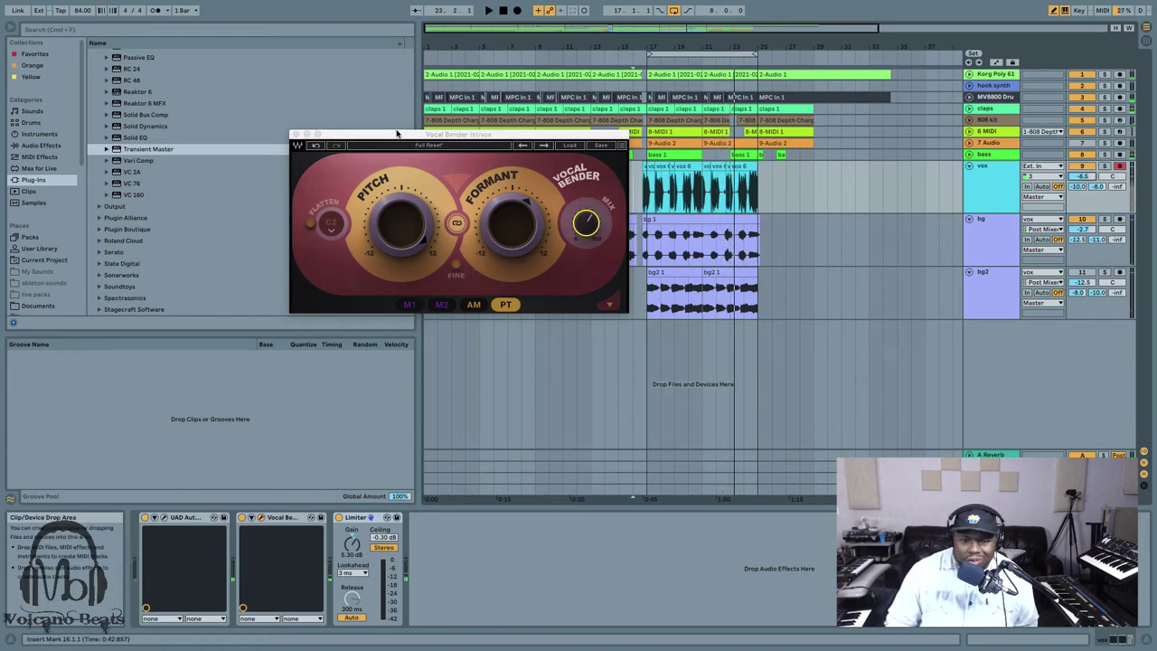
Replay the loop, solo the vox track to hear the effect alone, and reposition the plug-in window
key(space)
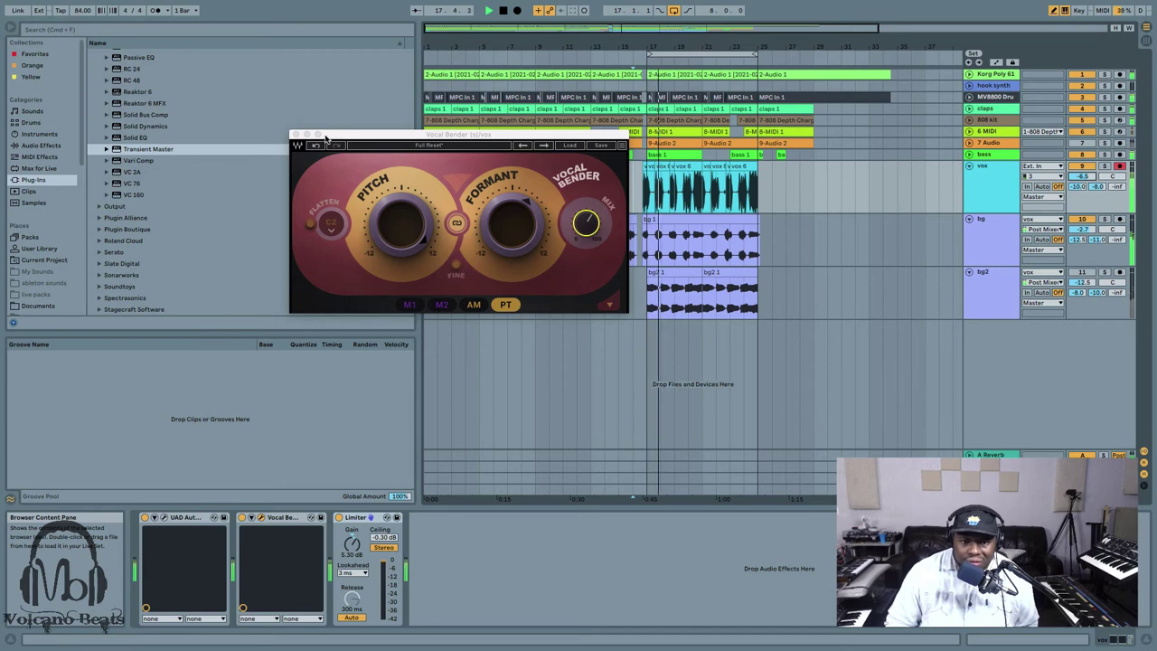
drag(500, 137, 533, 94)
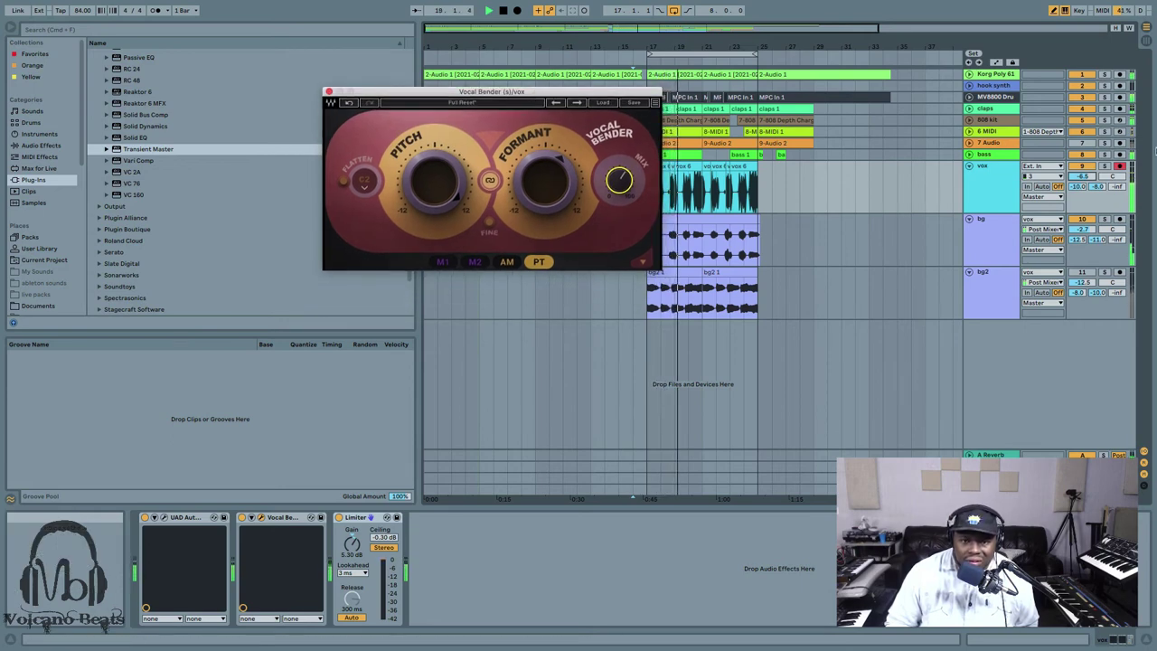
click(1105, 166)
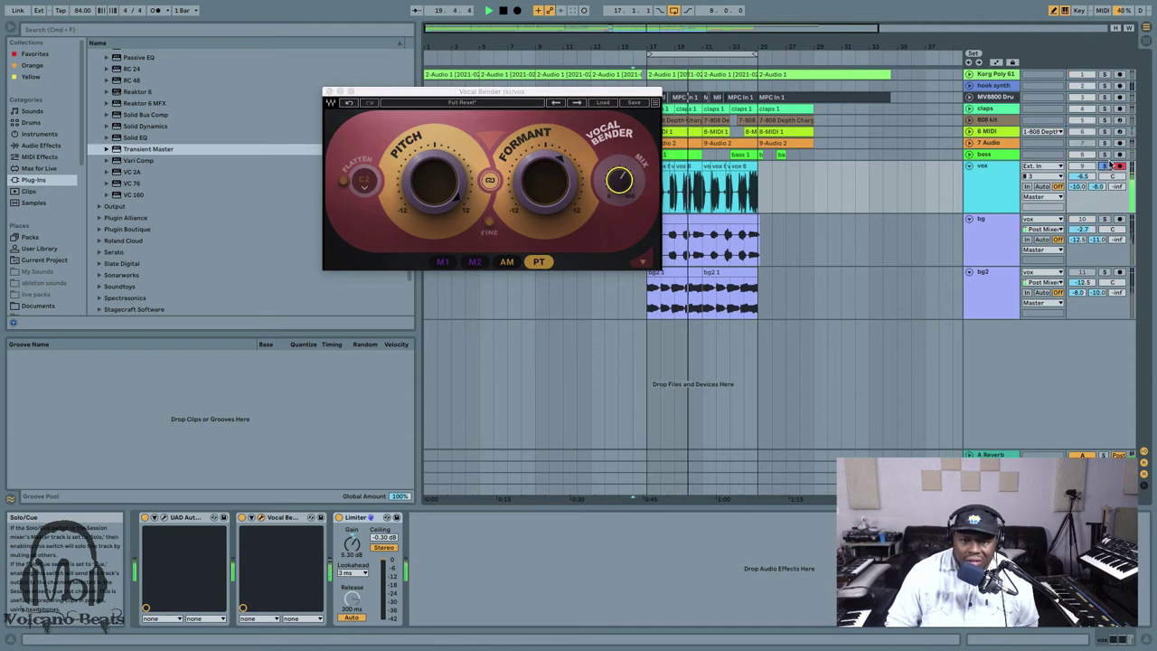
key(space)
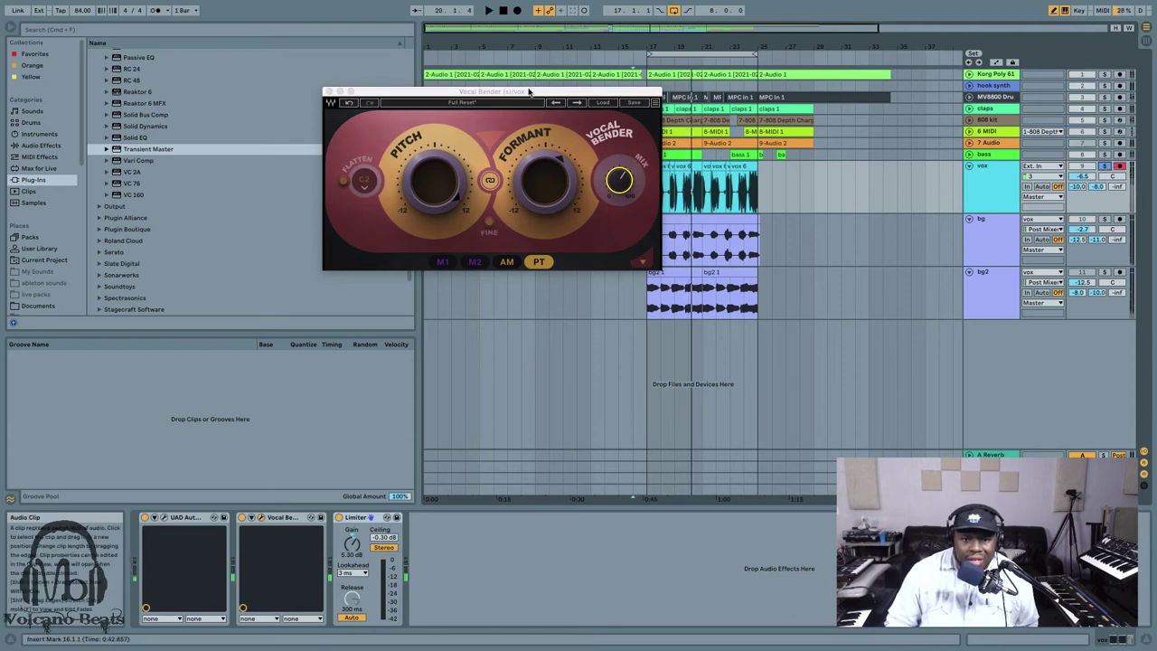
drag(533, 94, 494, 157)
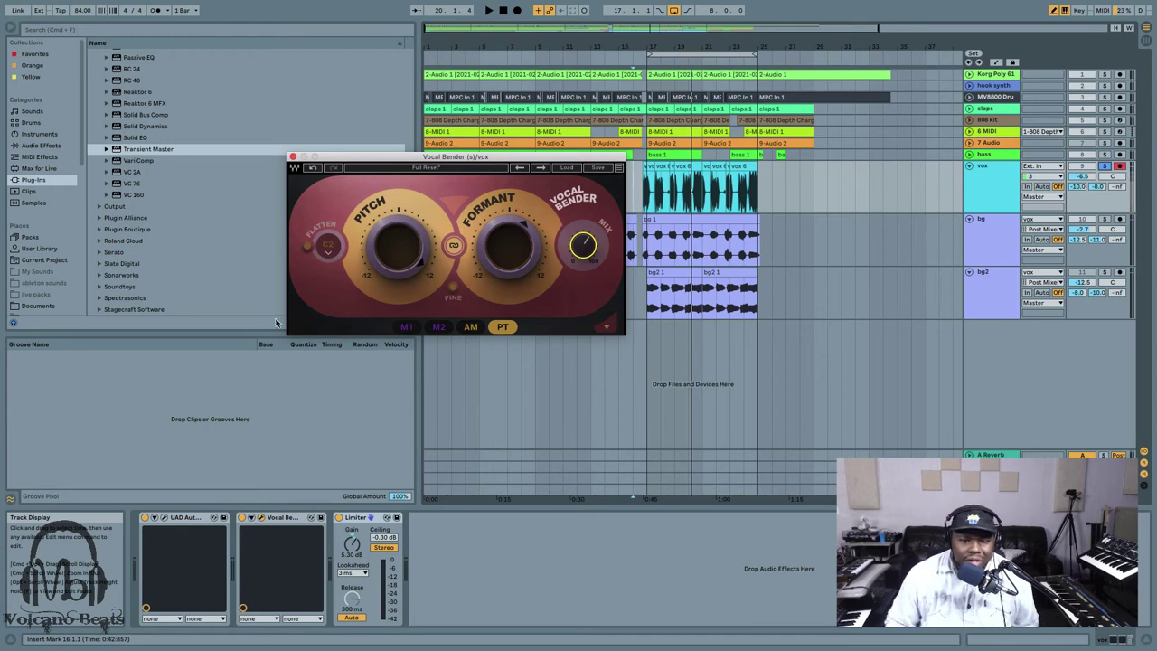
Unfold Vocal Bender's parameters in the vox track's device chain and briefly play the soloed vocal
click(251, 517)
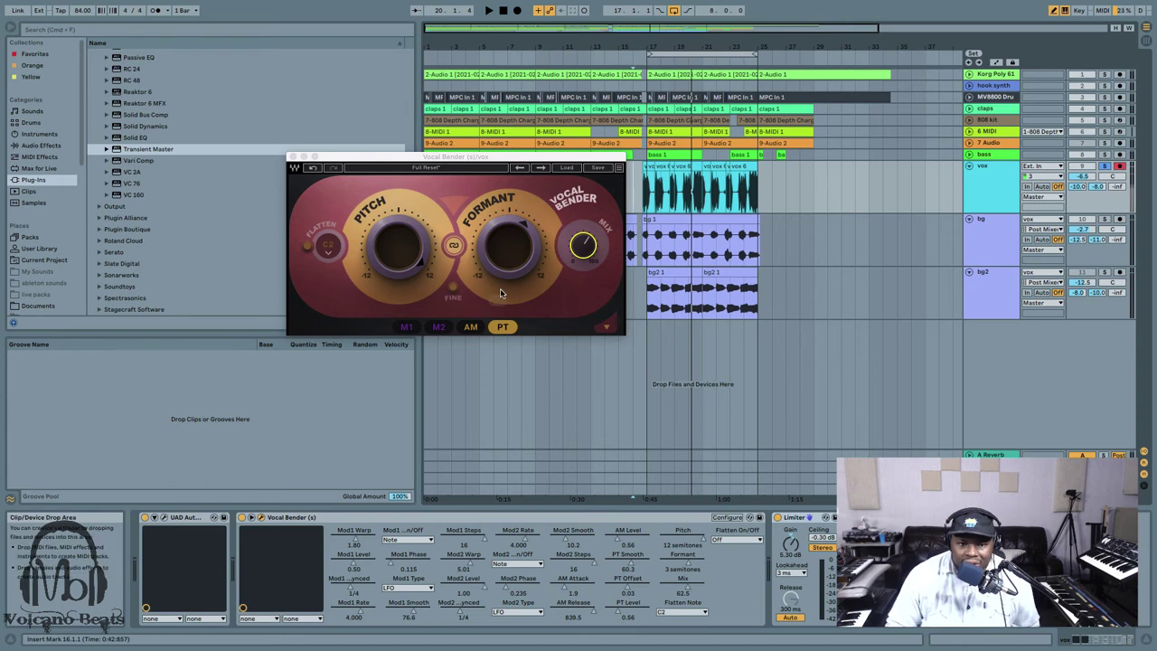
click(504, 244)
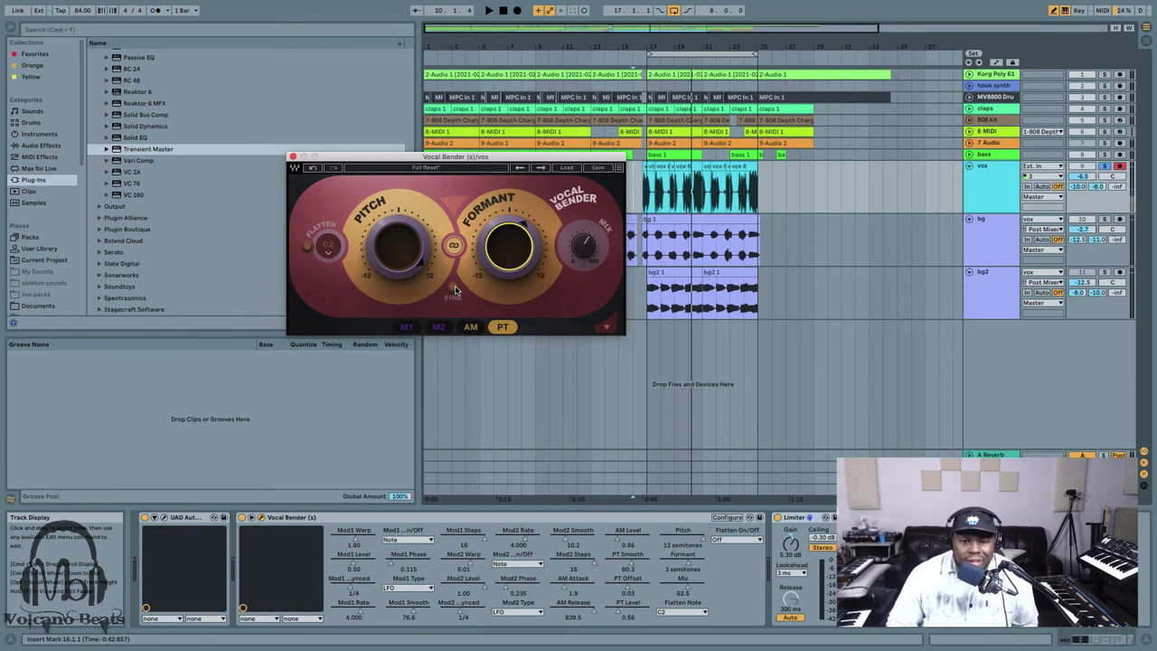
key(space)
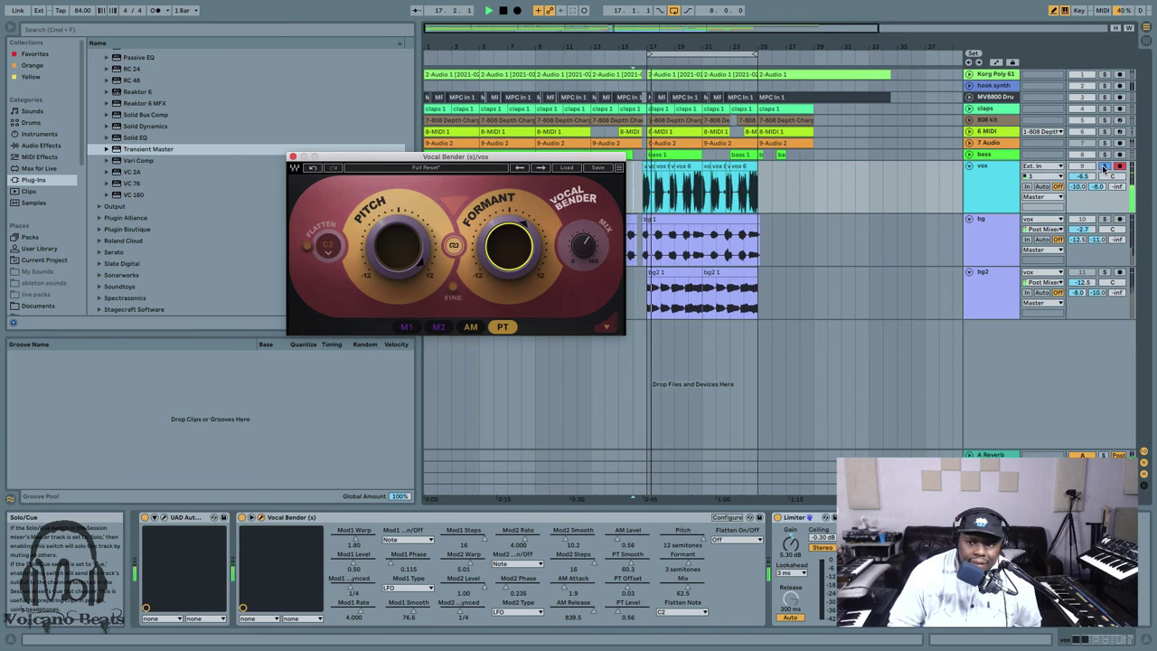
key(space)
click(1105, 168)
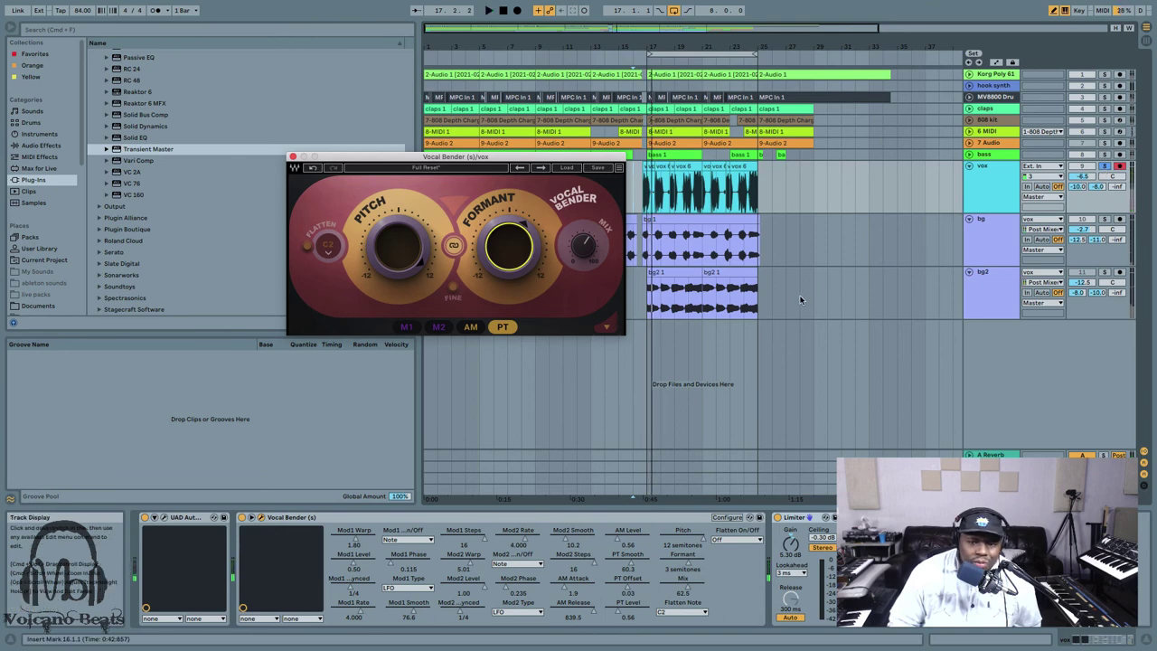
Play the soloed vocal from just before bar 17, then unsolo the vox track to compare it within the full mix
click(646, 187)
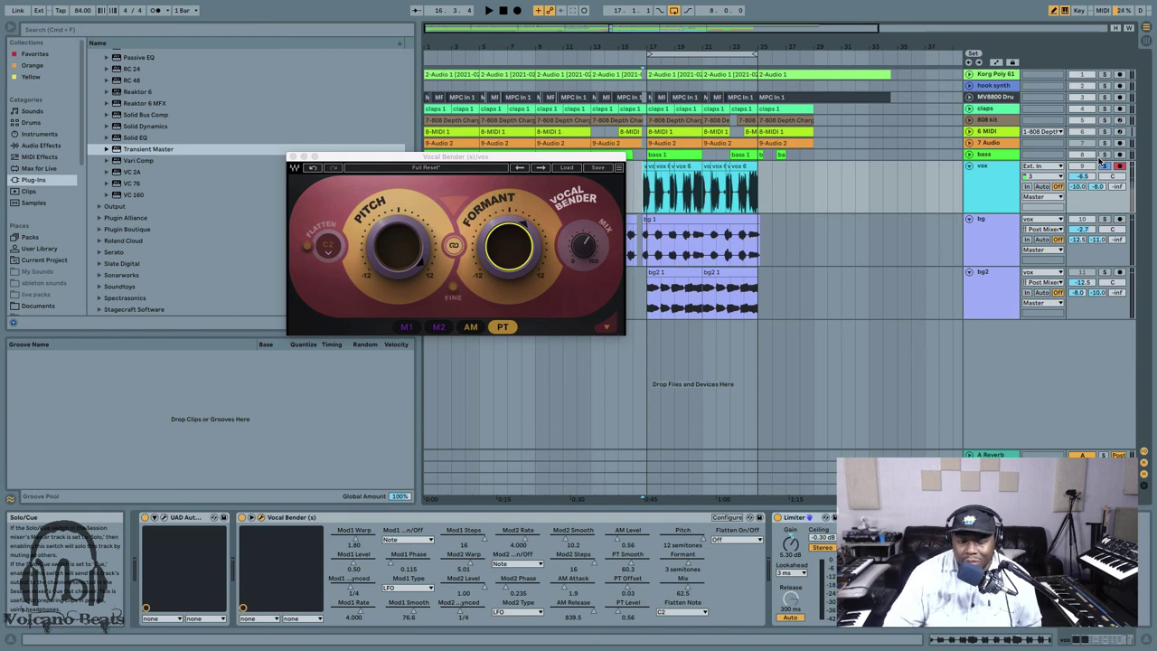
key(space)
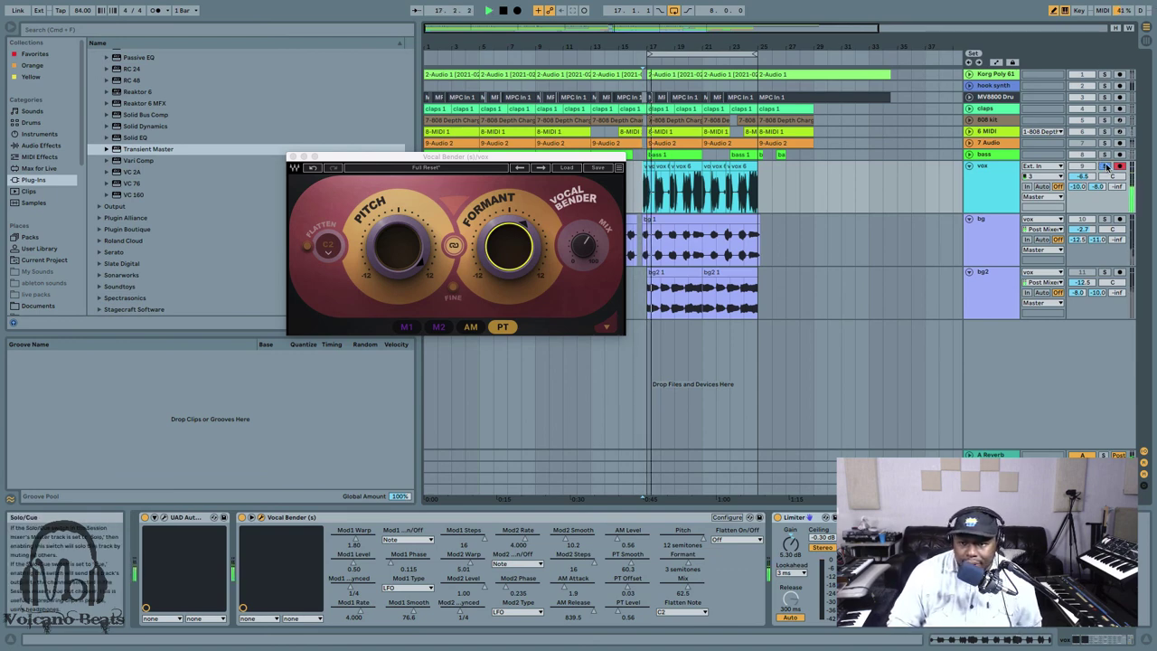
click(1105, 167)
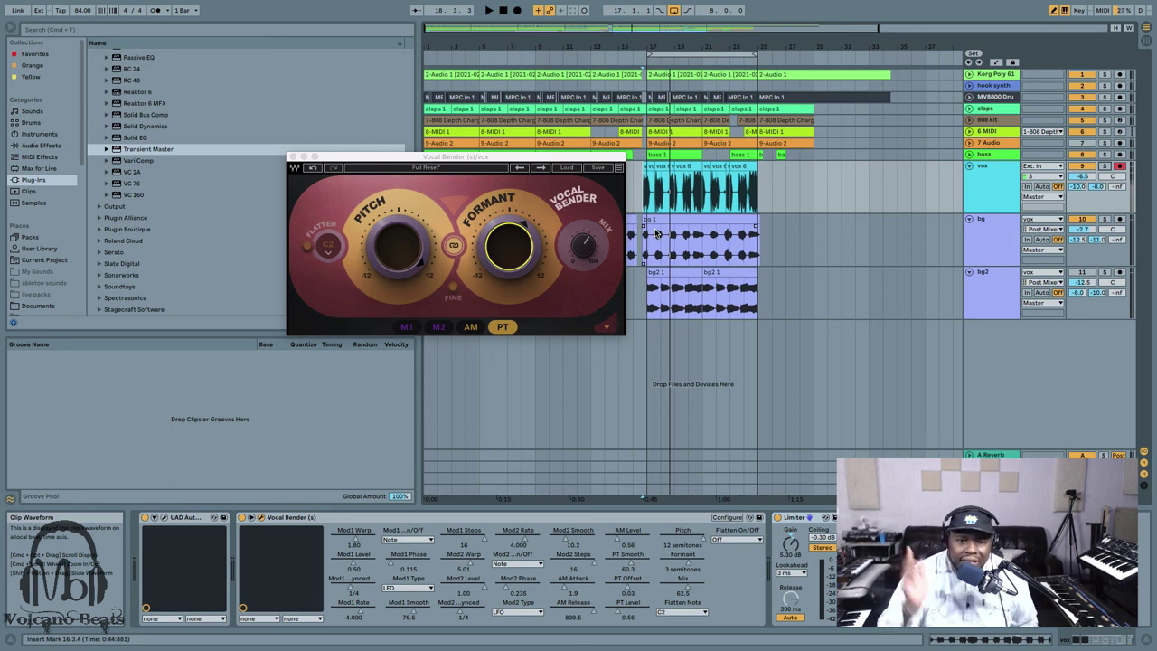
Play the full mix from just before the loop and lower Vocal Bender's mix to 46.7
click(630, 182)
key(space)
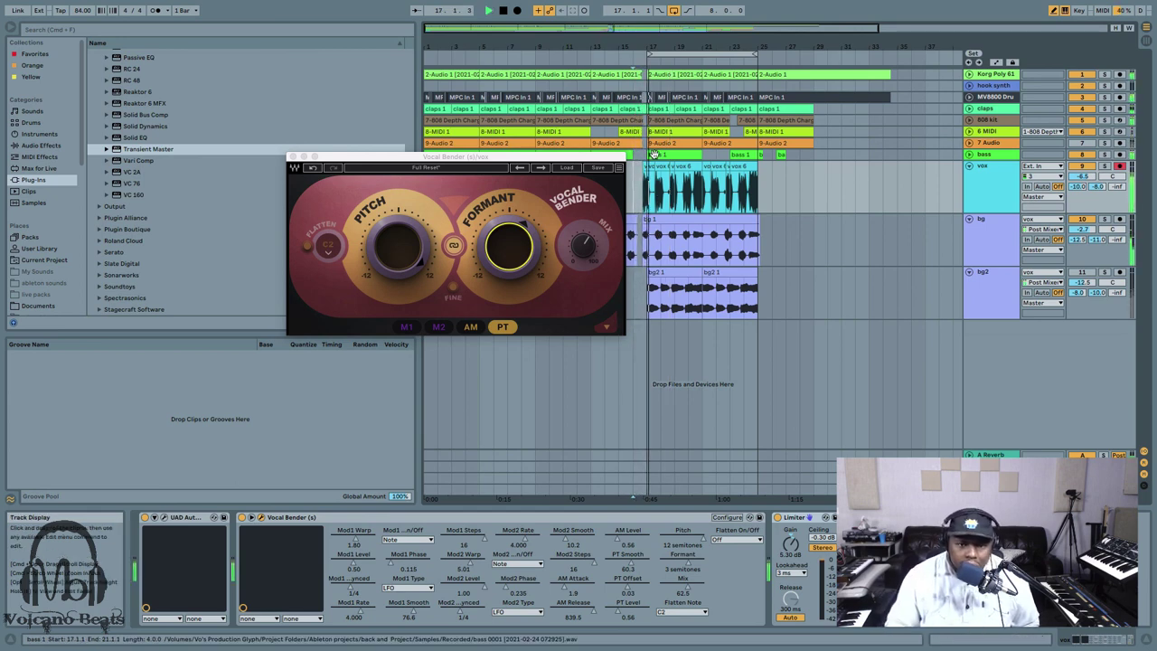
click(583, 244)
drag(583, 245, 583, 259)
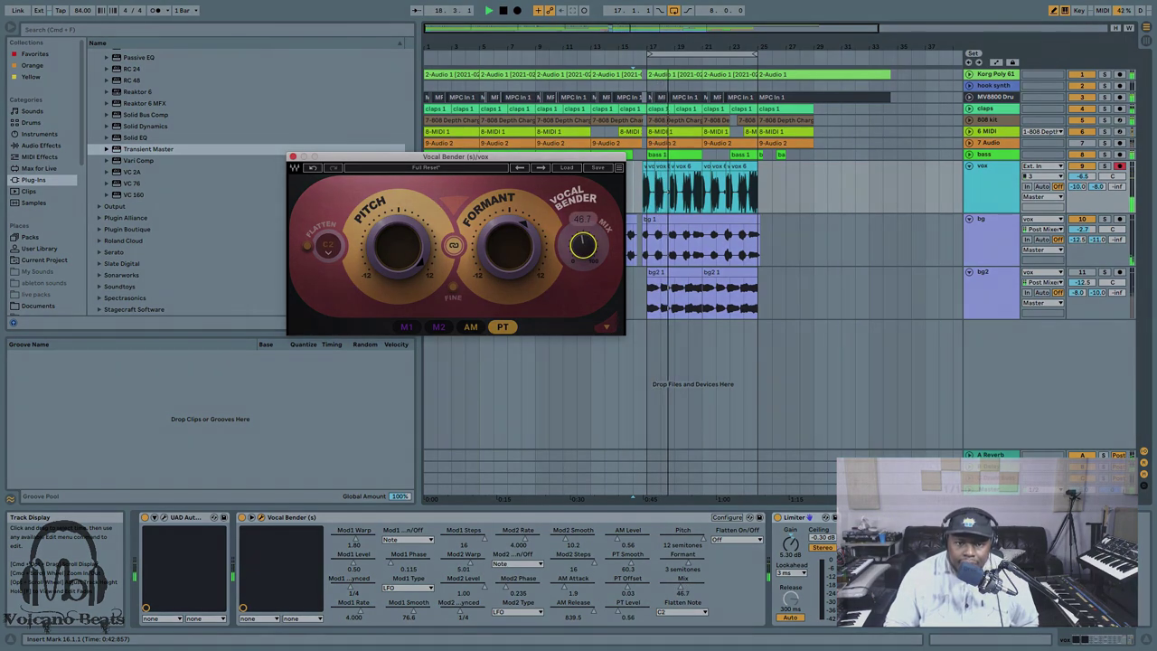